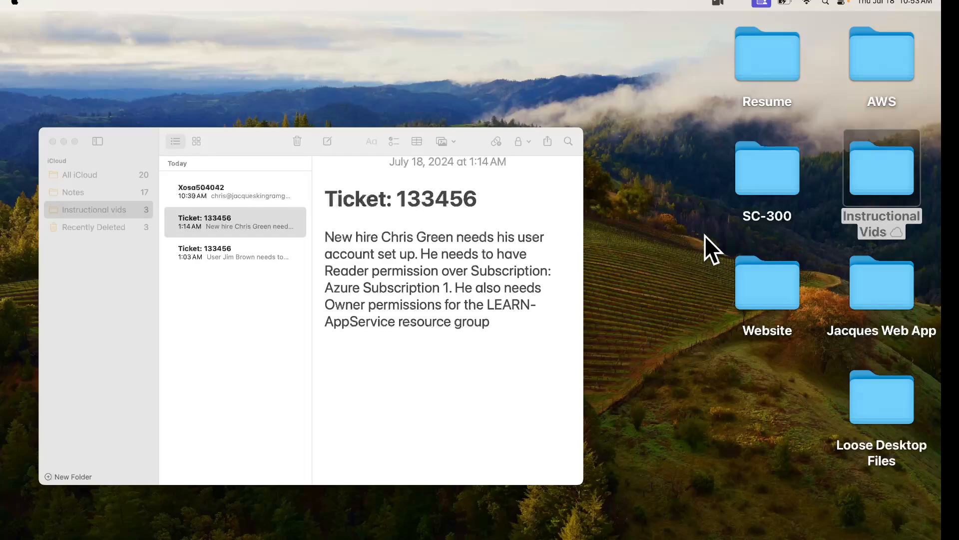
Leave the user list and return to the Azure portal home
key(Return)
key(Return)
key(Return)
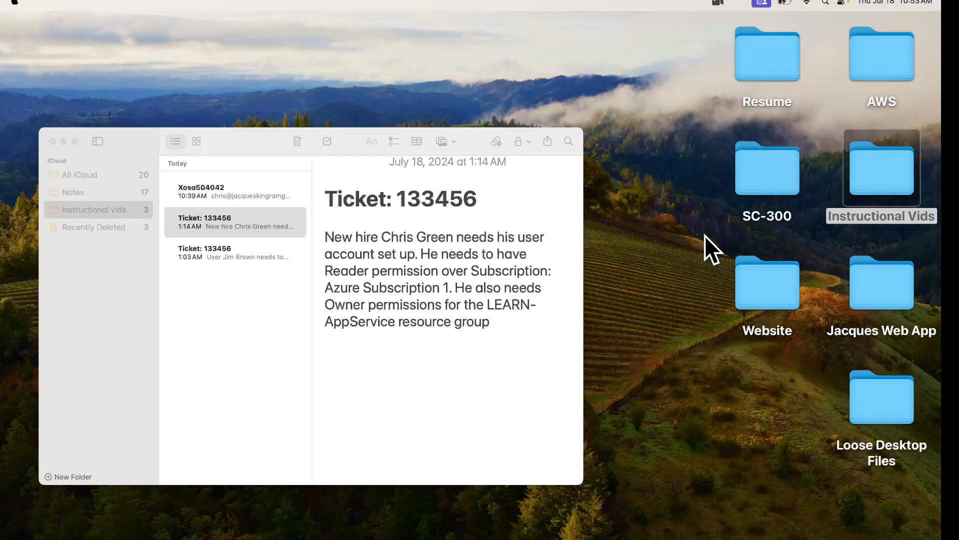
key(Return)
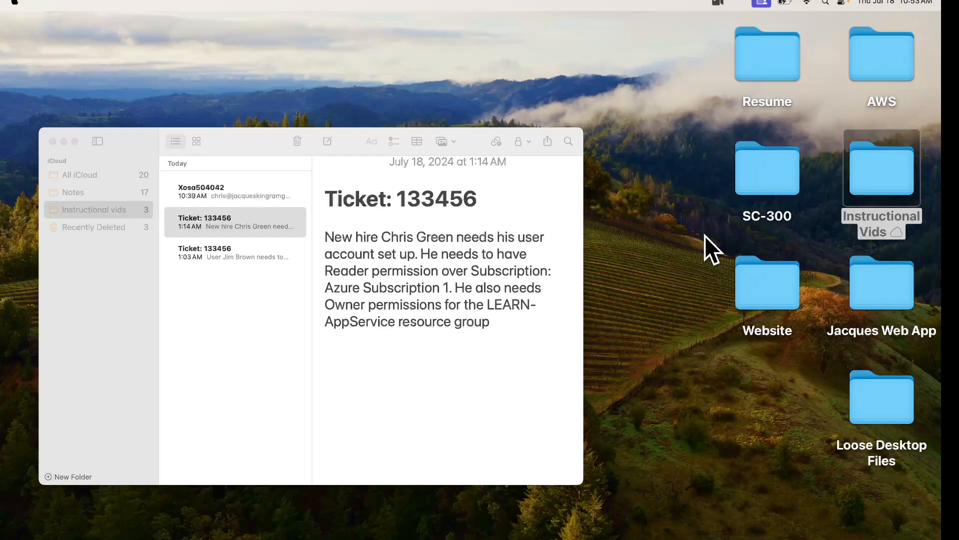
key(Return)
key(Return)
key(Return)
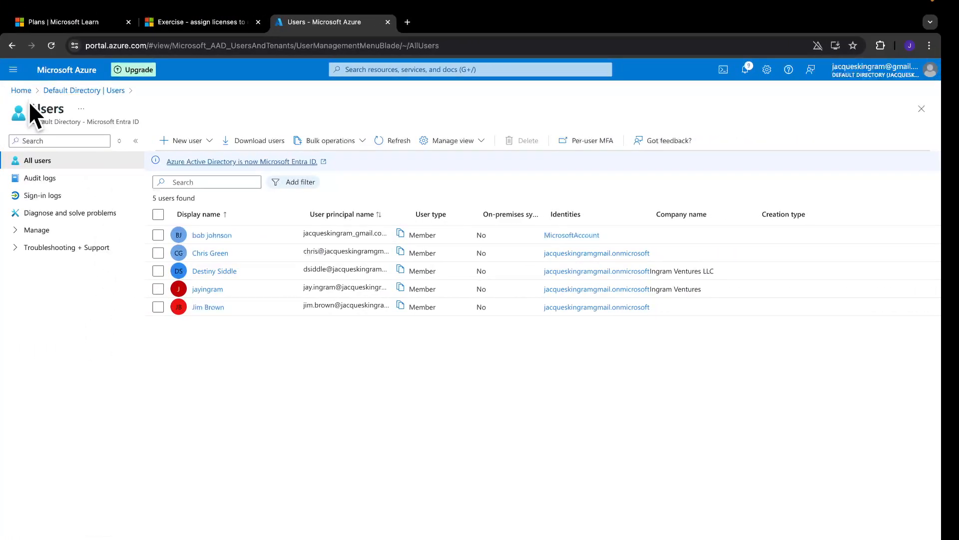
click(28, 91)
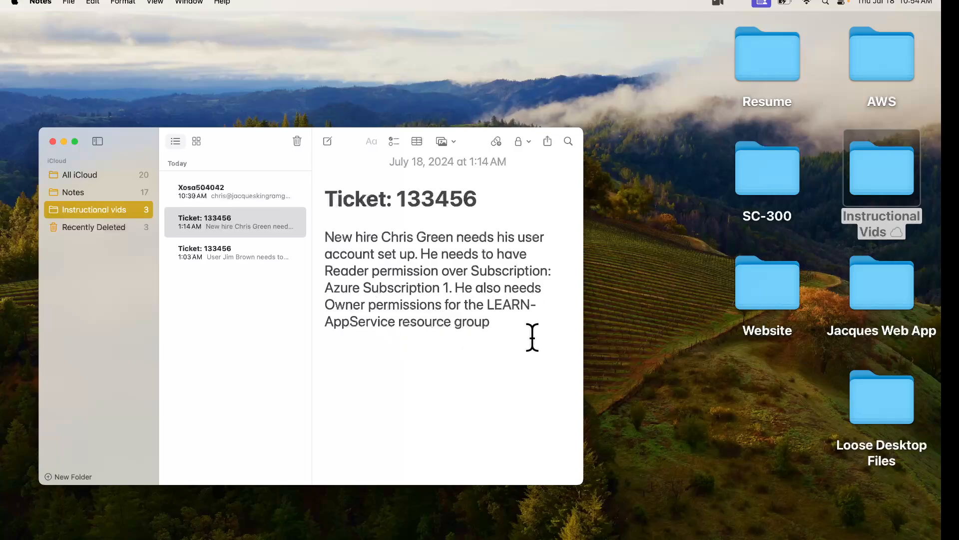
Open the Create new user form from the Entra ID Users list
key(ctrl+Right)
key(ctrl+Right)
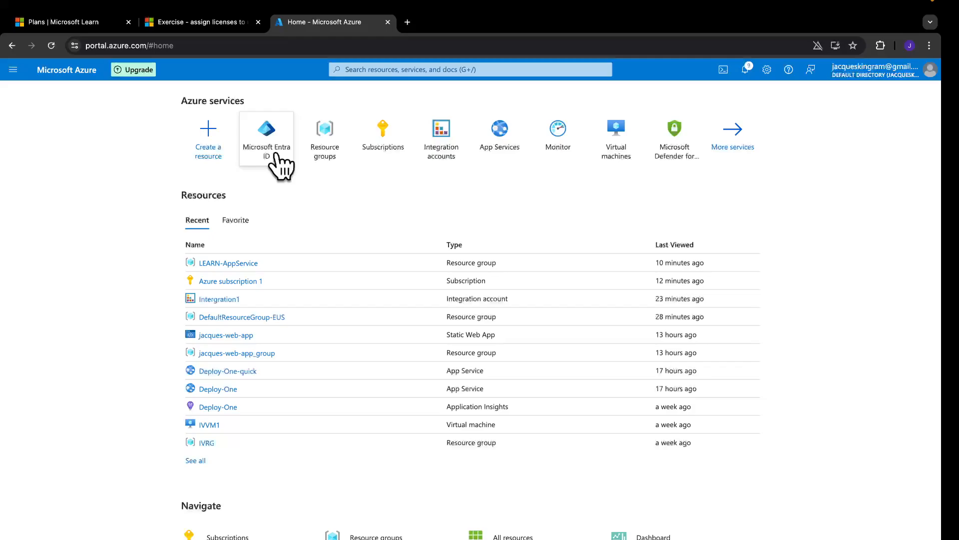
click(277, 162)
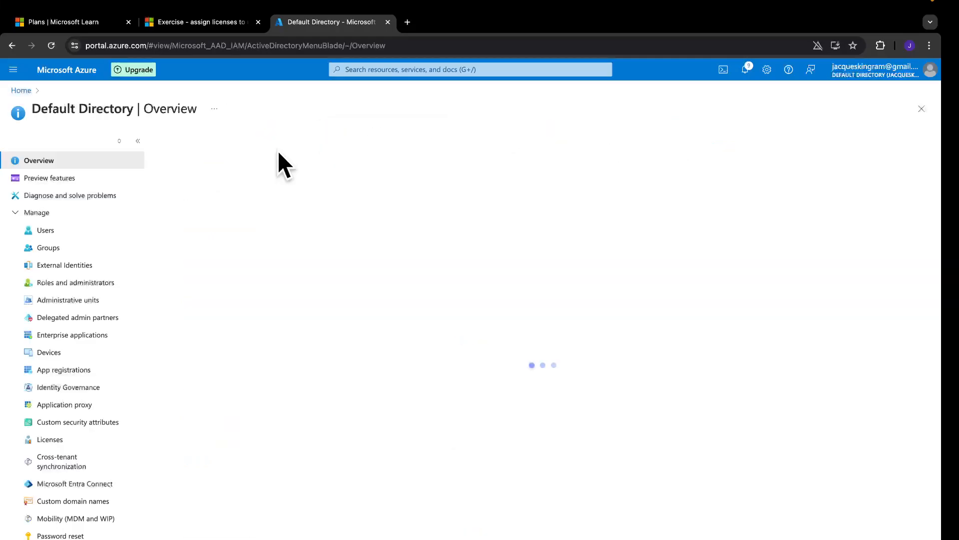
click(81, 232)
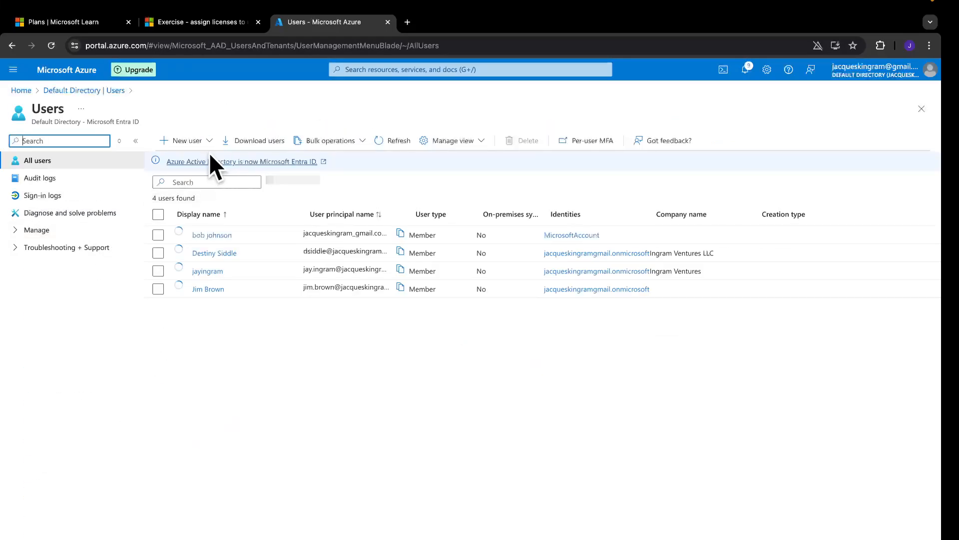
click(191, 143)
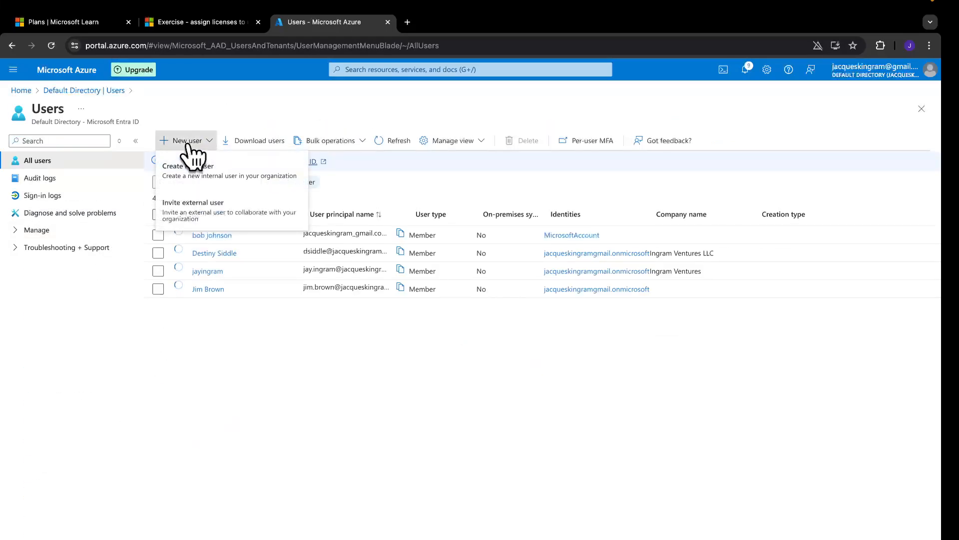
click(205, 167)
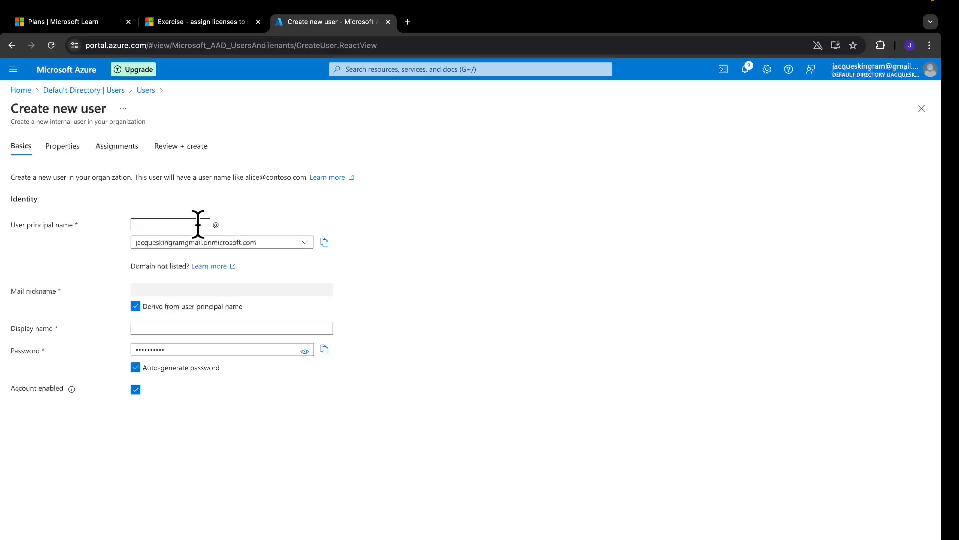
Enter the new hire's principal and display names, then reveal and copy the generated password
click(196, 223)
text(chris)
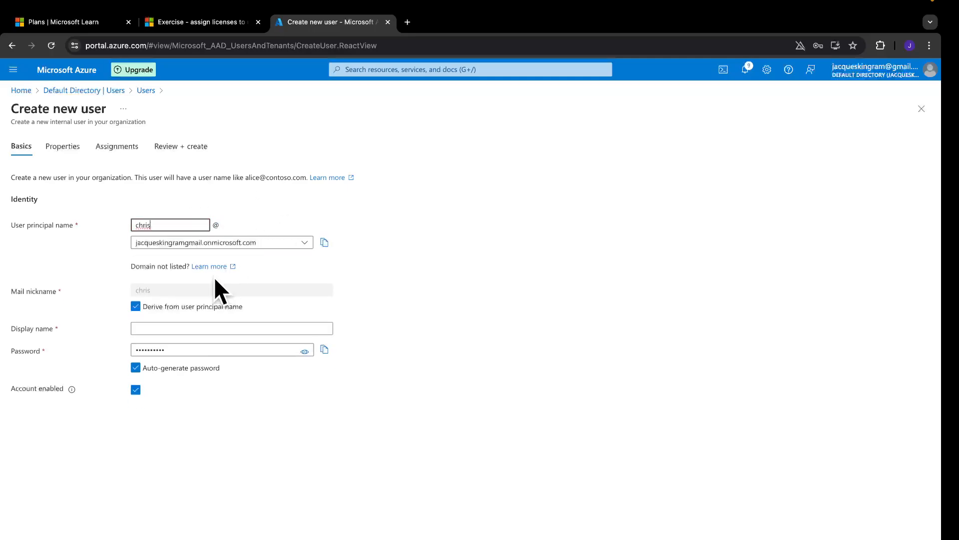
click(170, 325)
click(178, 328)
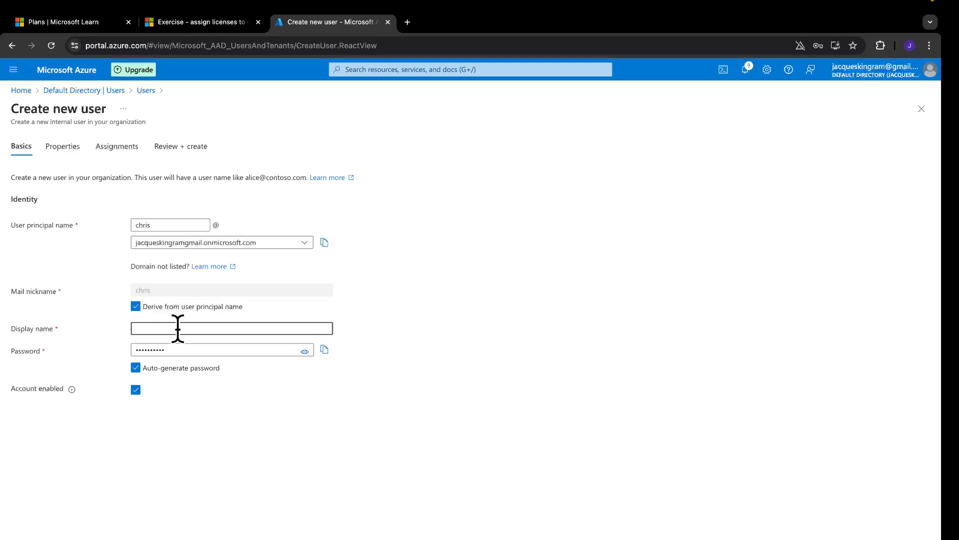
click(303, 352)
double_click(256, 348)
key(super+c)
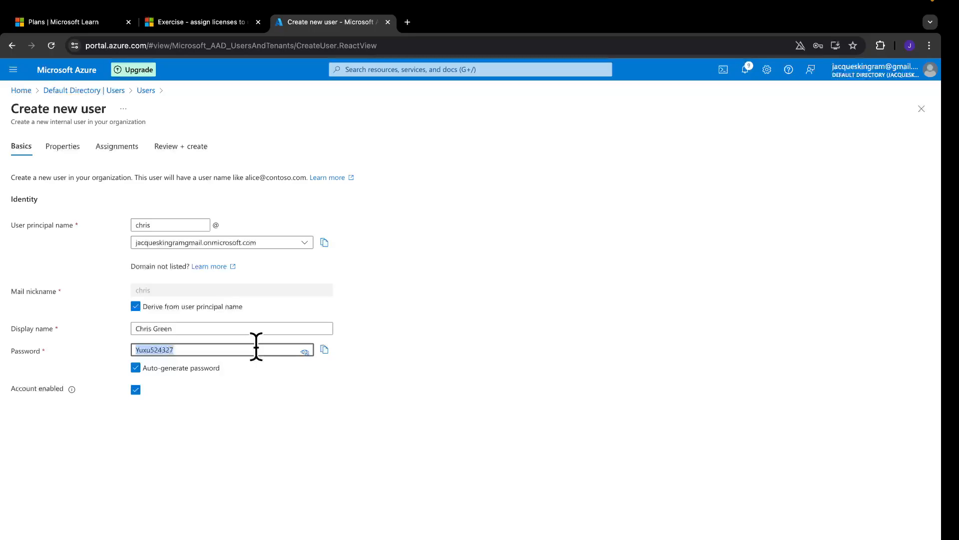
click(230, 409)
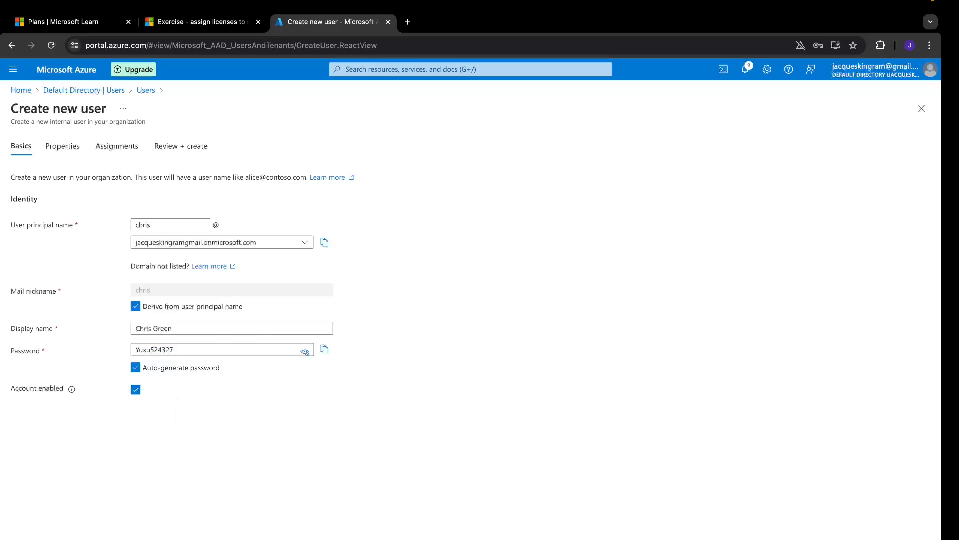
Review the new user and paste the generated password into the credentials note's title
click(42, 537)
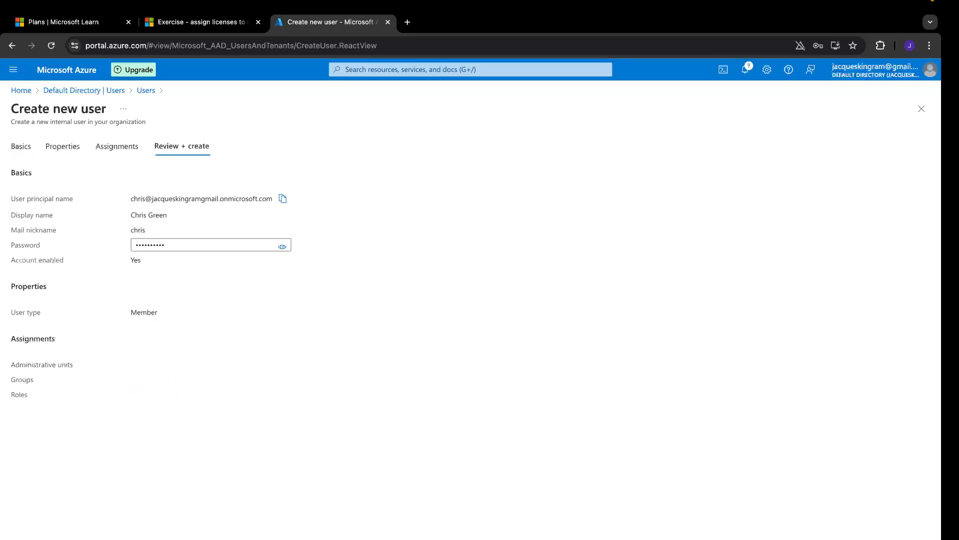
key(ctrl+Left)
key(ctrl+Left)
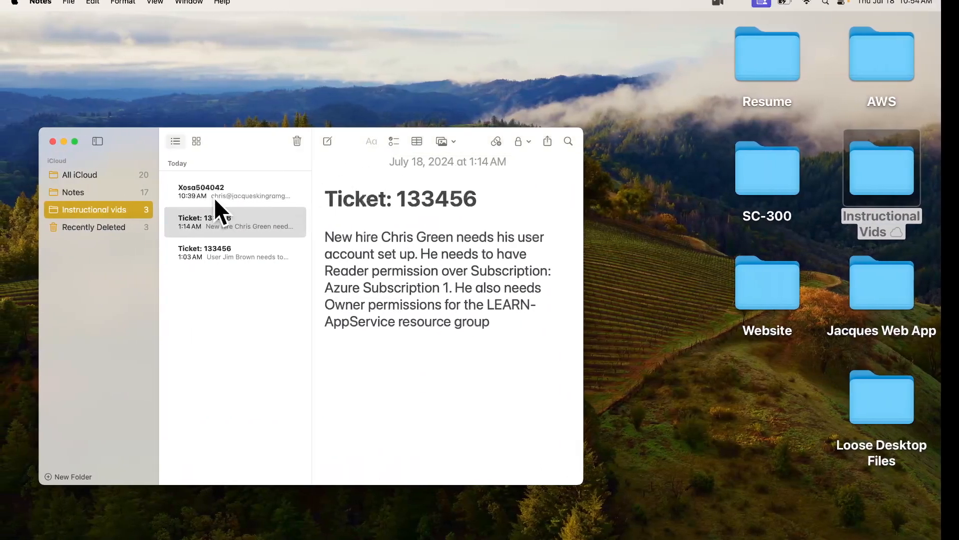
click(214, 197)
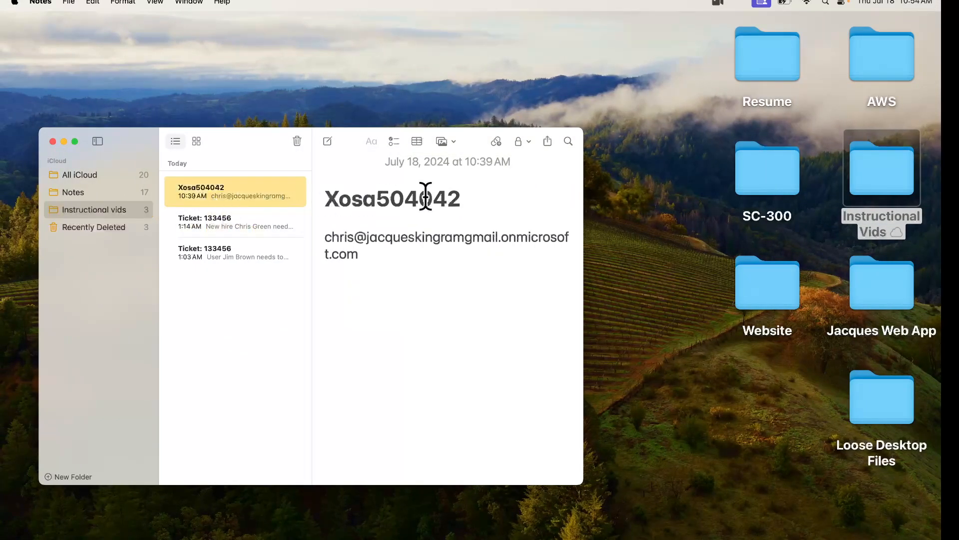
drag(475, 198, 291, 197)
key(super+v)
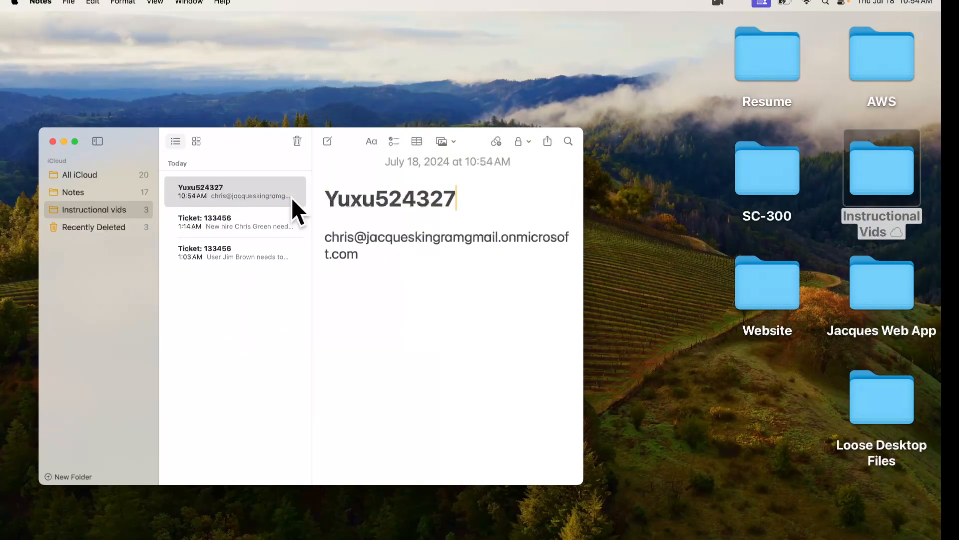
key(ctrl+Right)
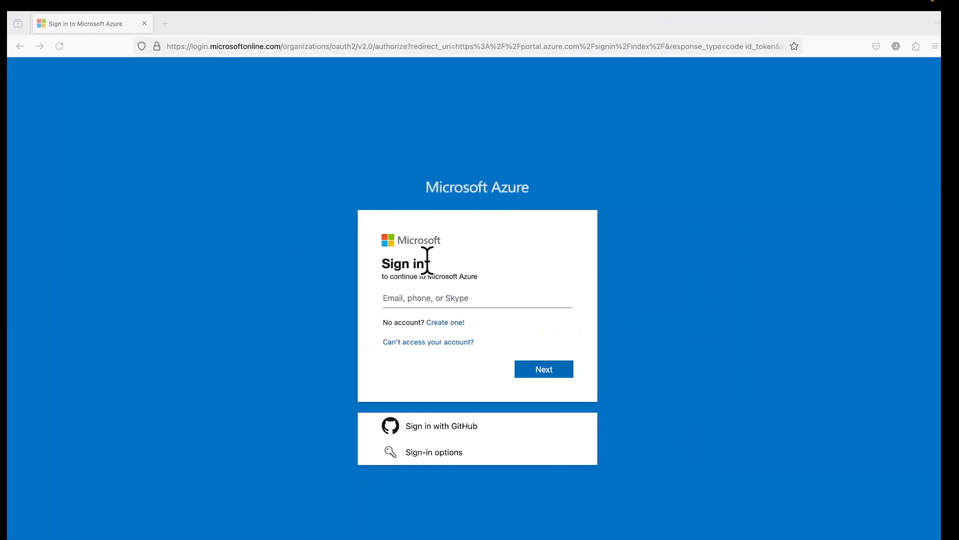
key(ctrl+Right)
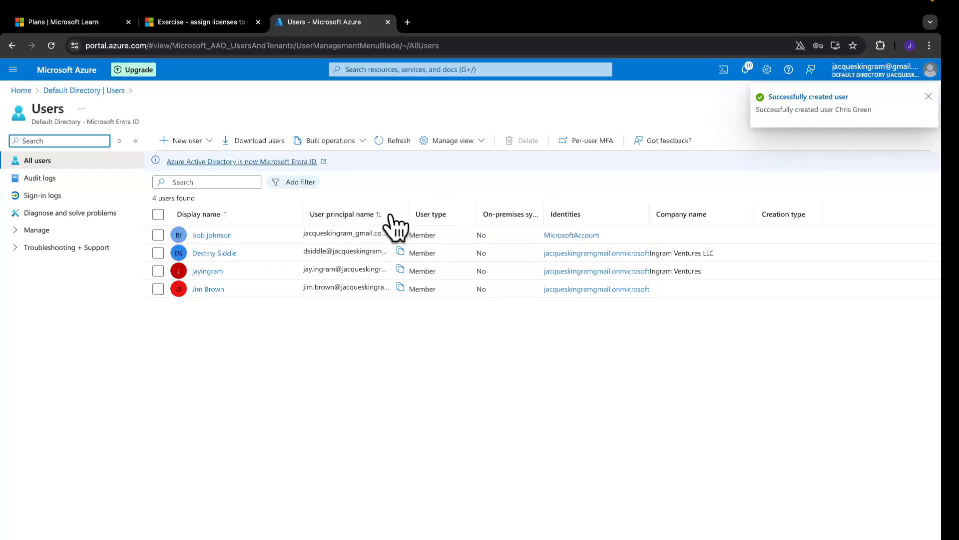
Refresh the user list to show the new user, then copy its sign-in address from the note
click(394, 140)
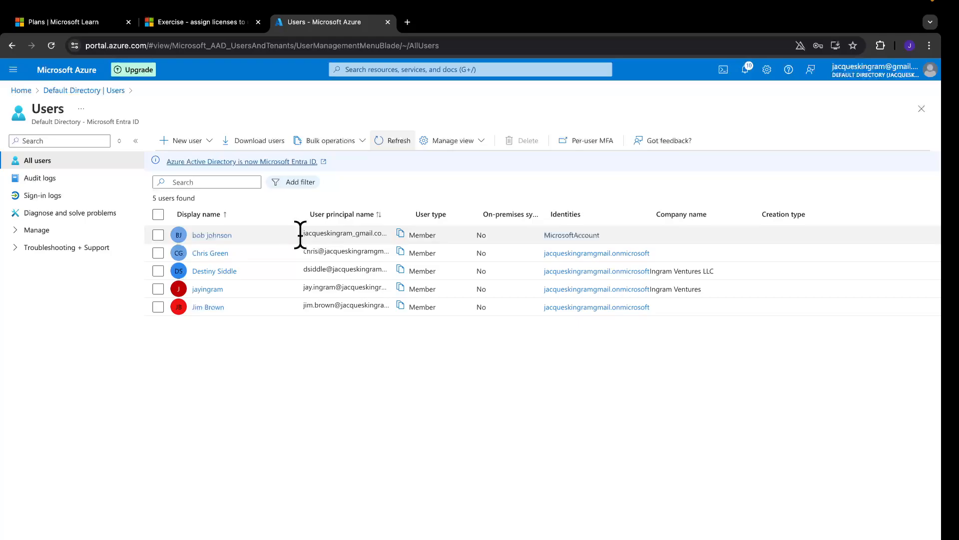
key(ctrl+Left)
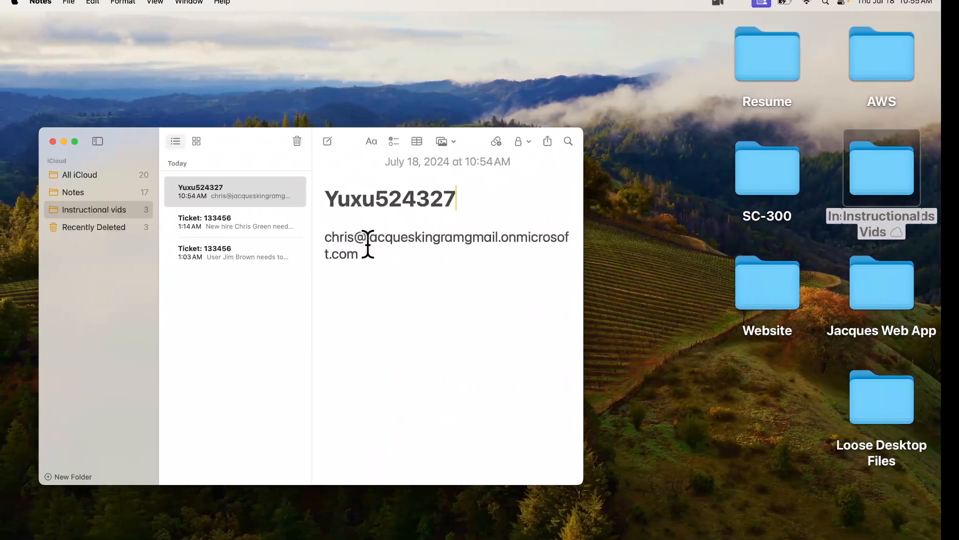
drag(364, 254, 313, 237)
key(super+c)
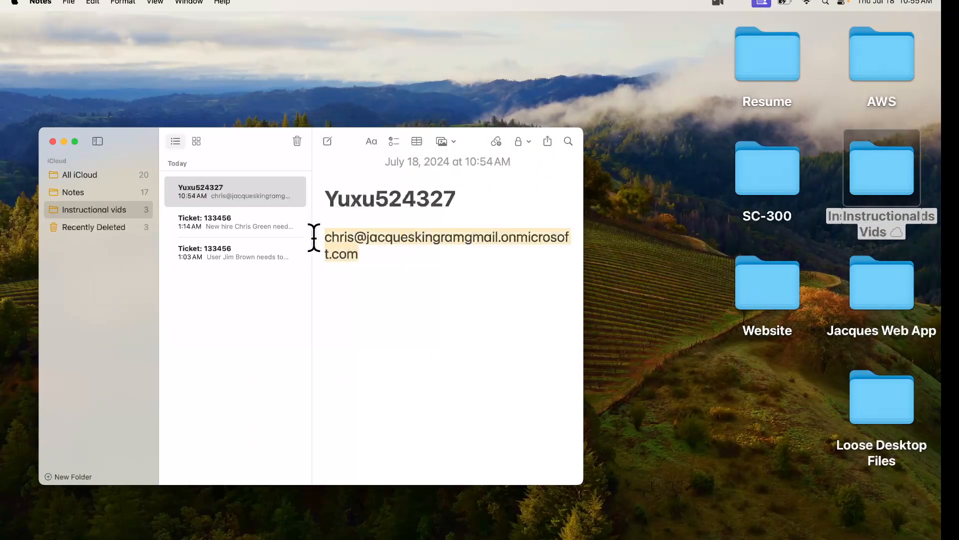
key(ctrl+Right)
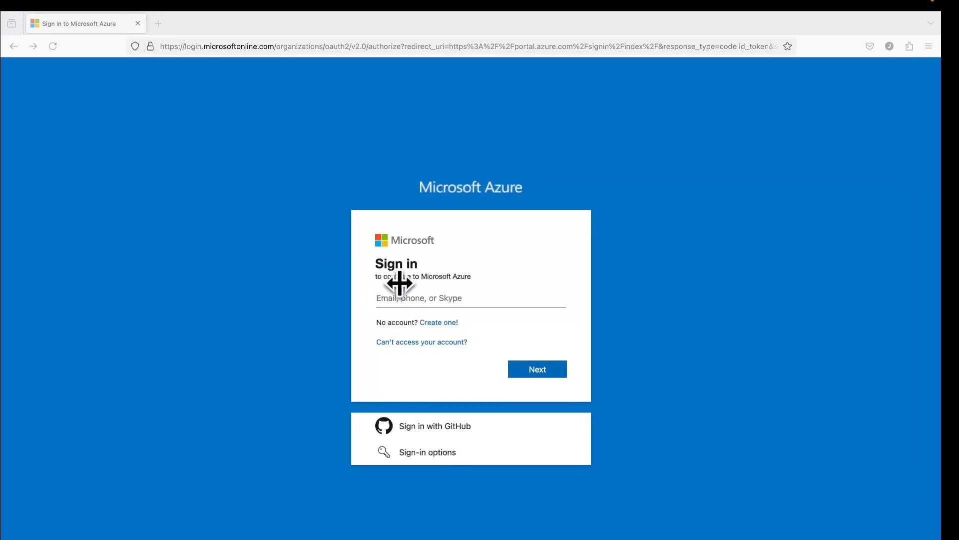
Sign in as the new user with the saved sign-in address and generated password
click(412, 297)
key(super+v)
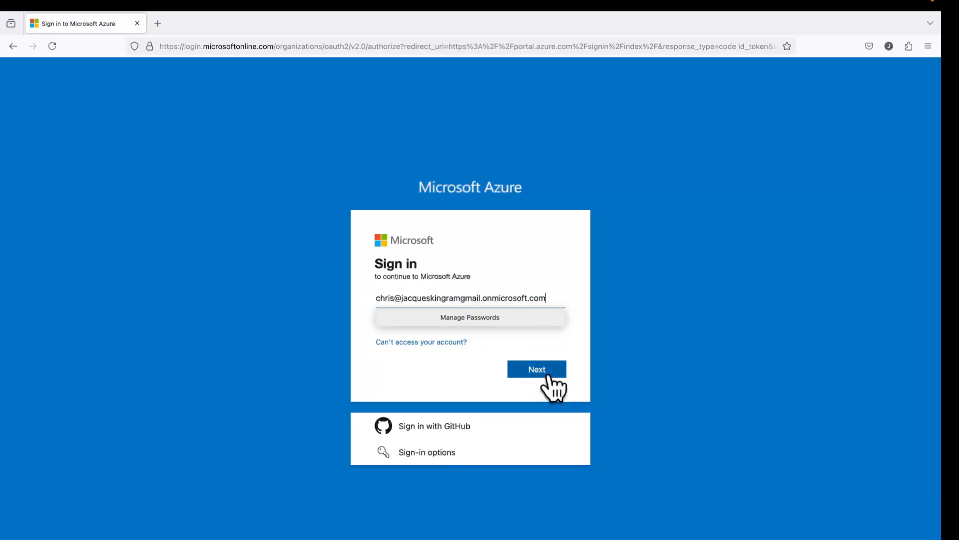
click(536, 369)
key(ctrl+Left)
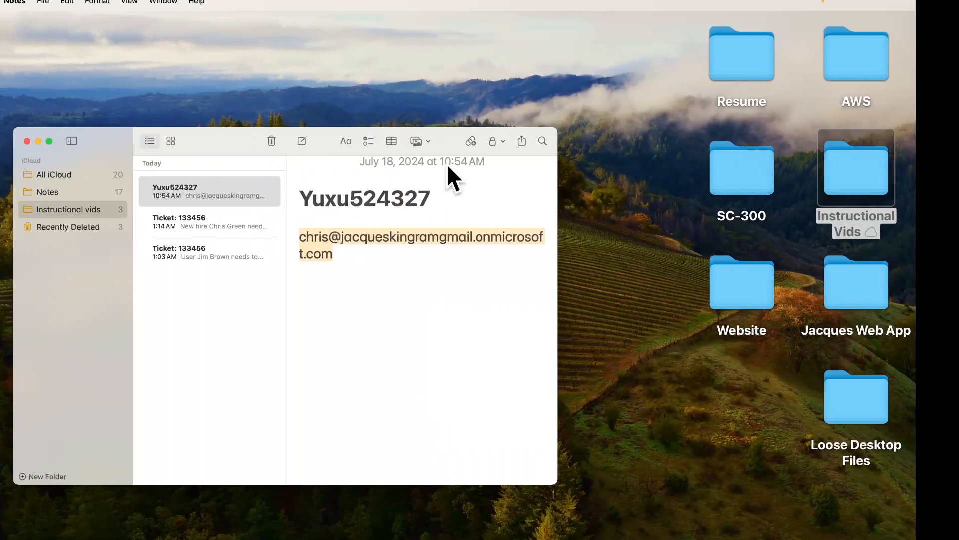
drag(460, 191, 326, 197)
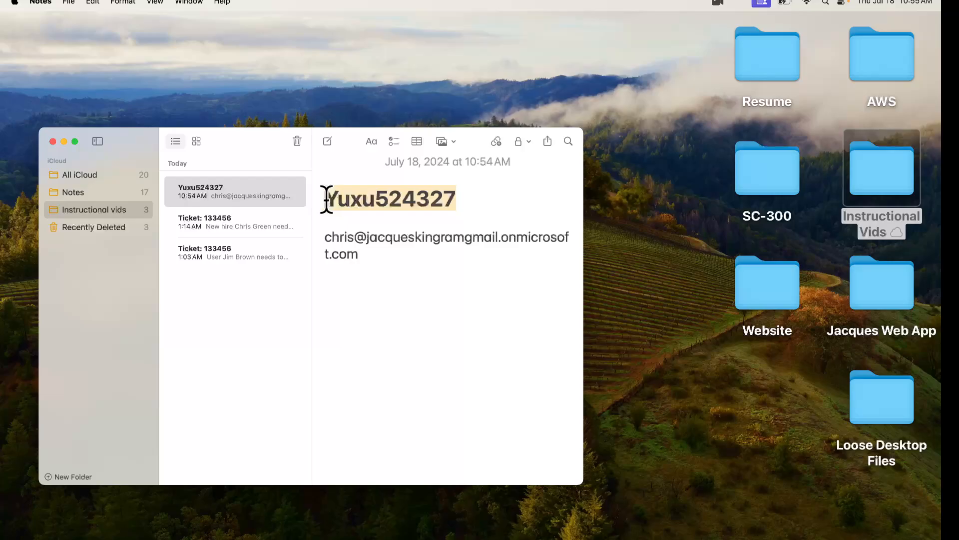
key(ctrl+Right)
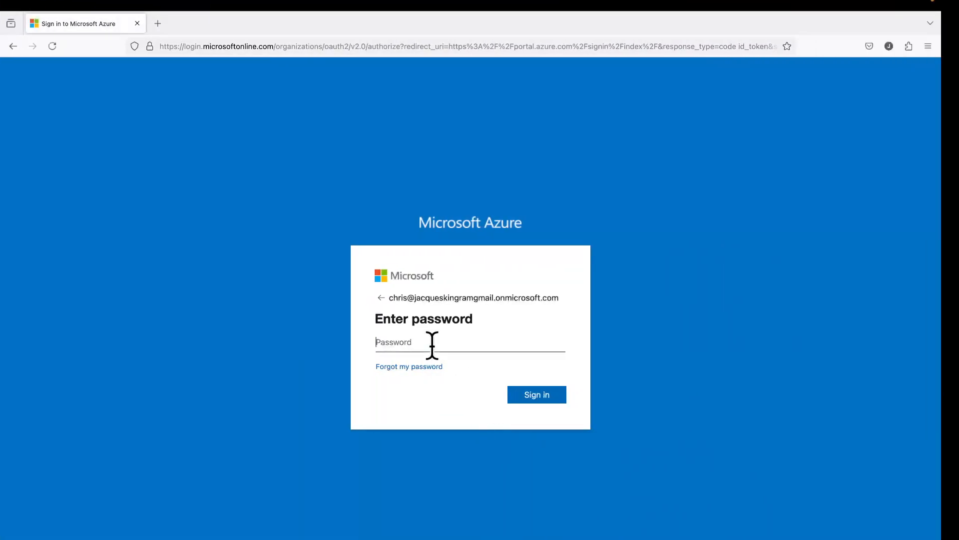
key(super+v)
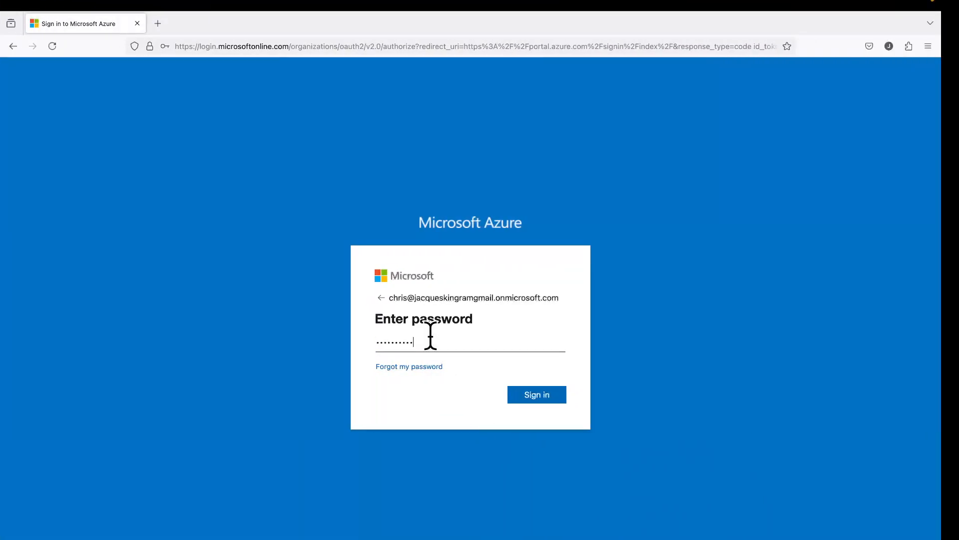
click(546, 399)
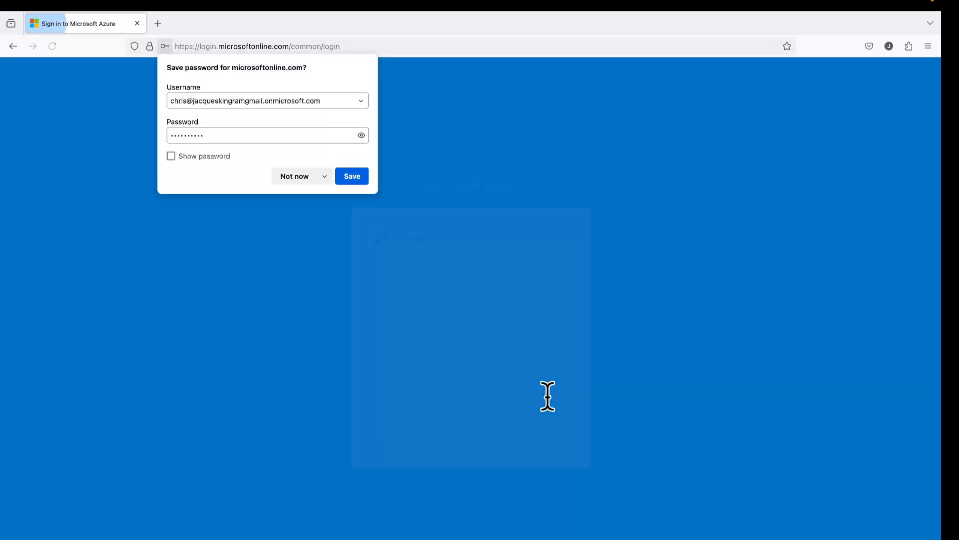
click(292, 178)
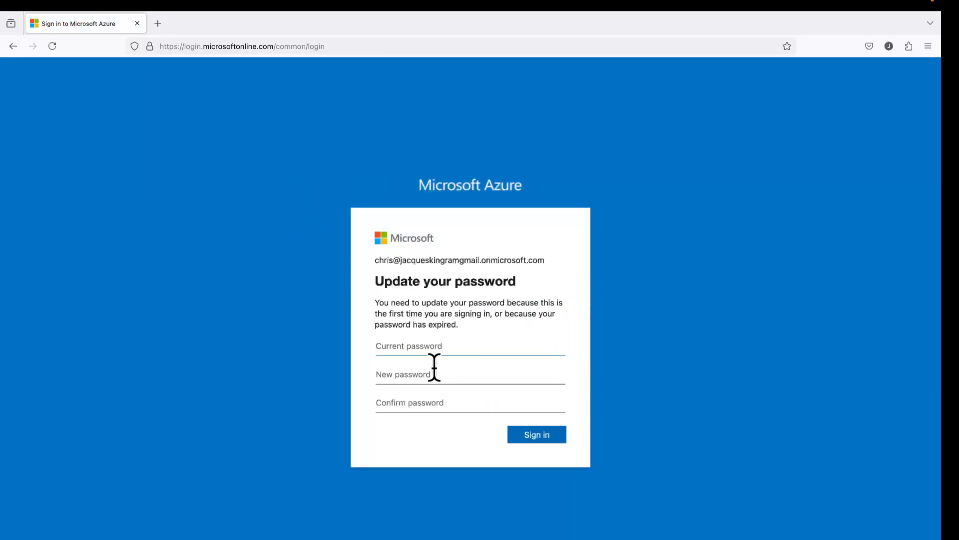
Replace the temporary password with a new one and postpone authenticator app setup
key(super+v)
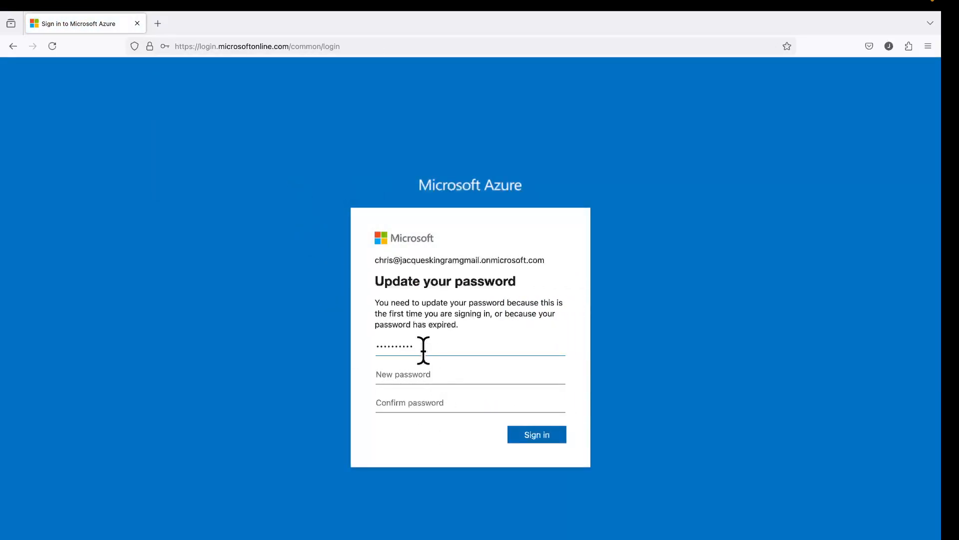
click(420, 378)
text(••)
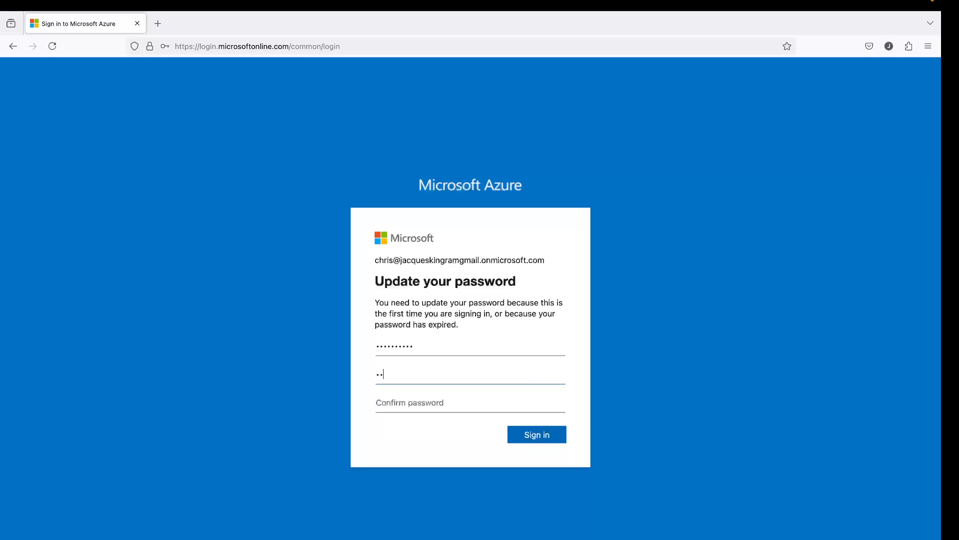
key(Tab)
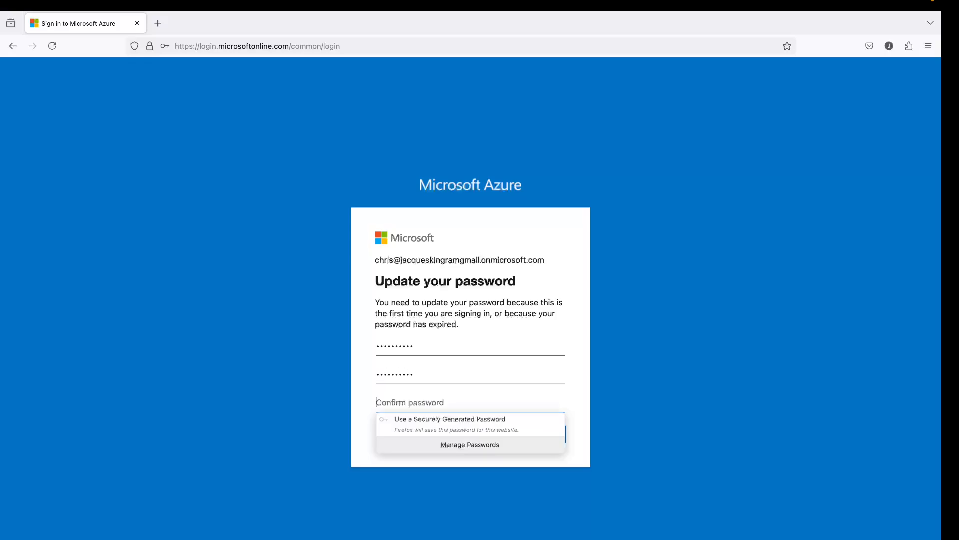
text(••)
key(BackSpace)
text(••)
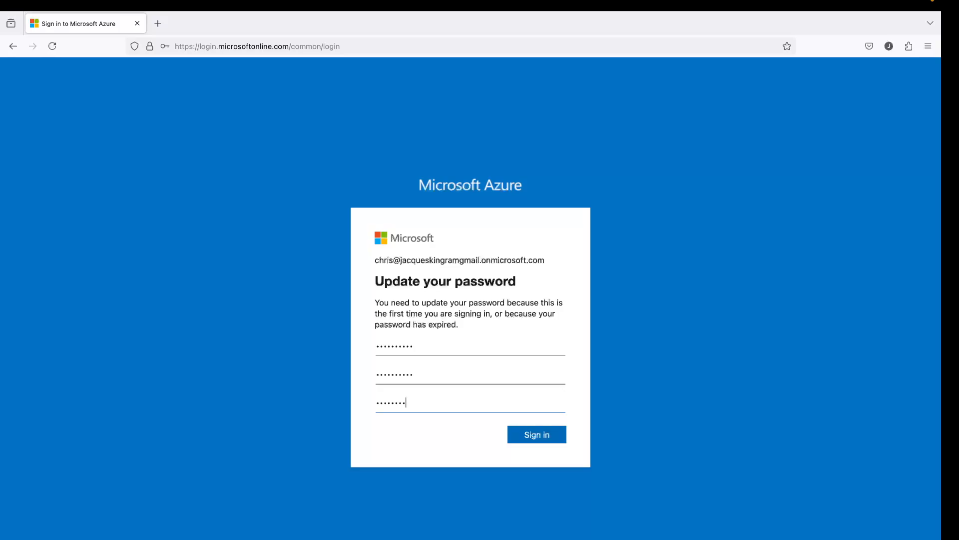
click(543, 435)
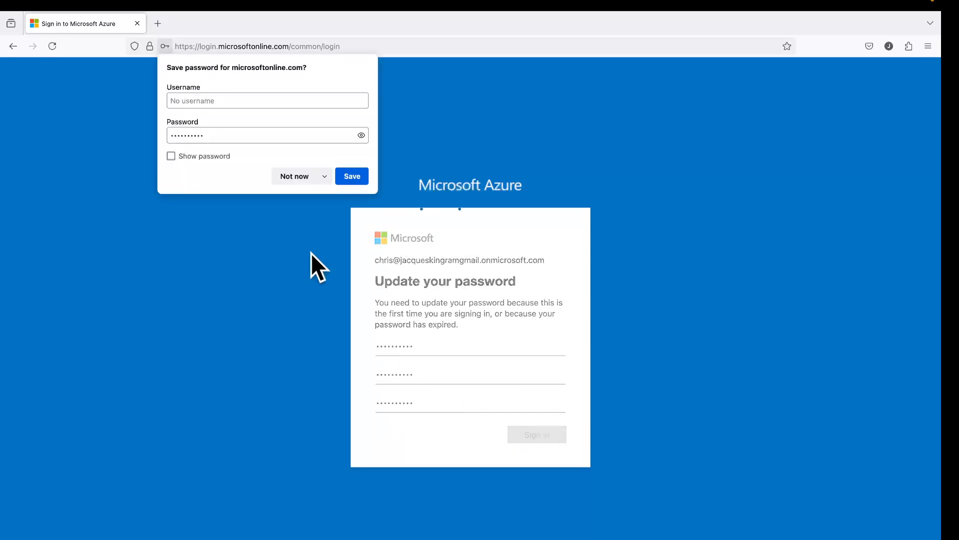
click(277, 179)
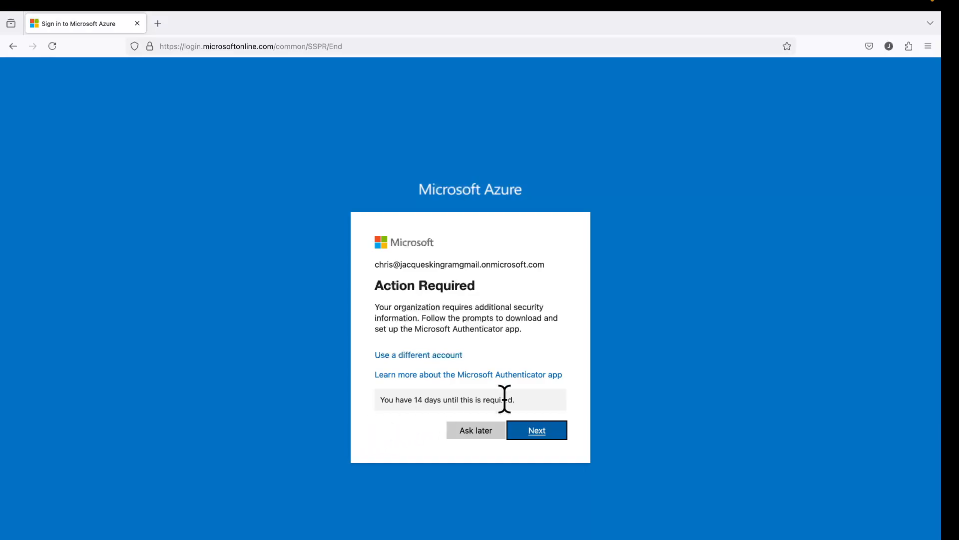
click(472, 430)
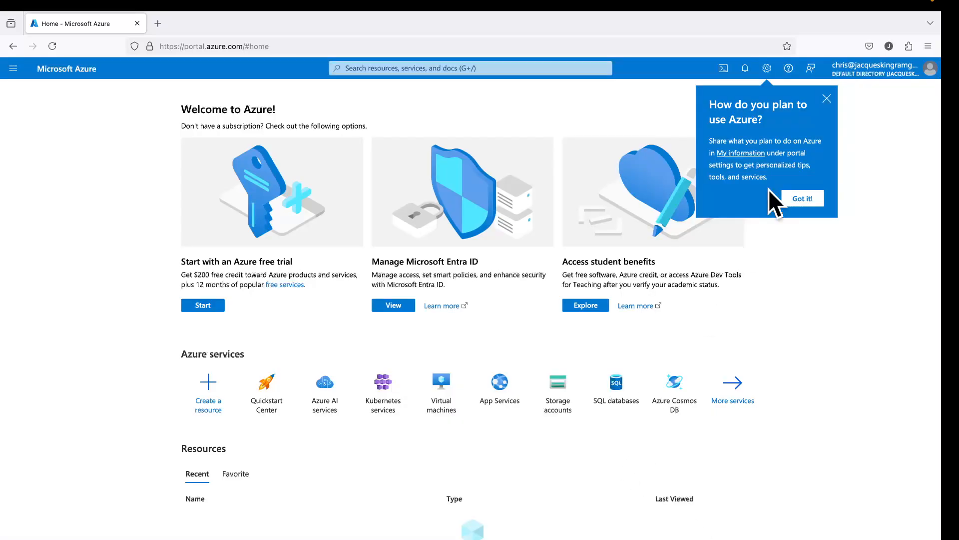
Dismiss the tip, review the ticket note, and open Subscriptions via a 'sub' search
click(826, 98)
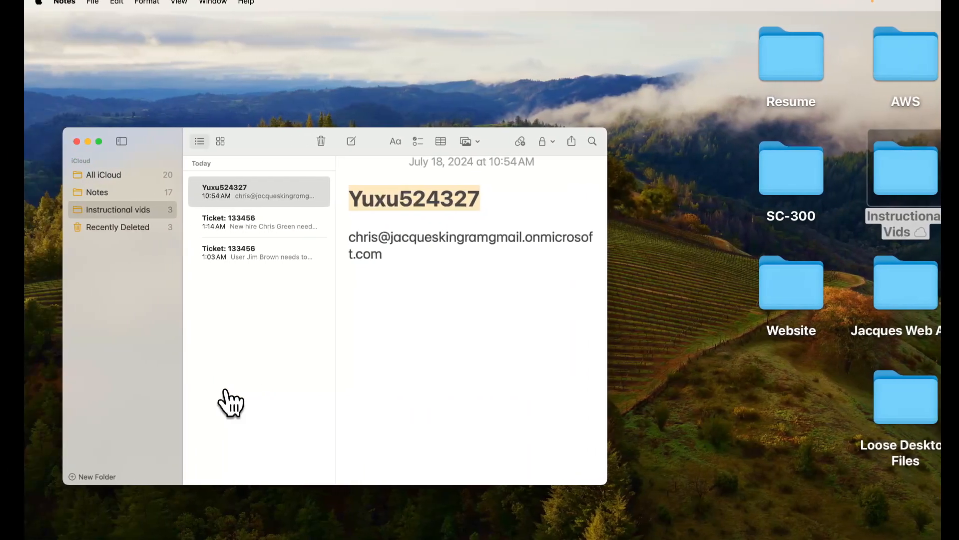
click(226, 223)
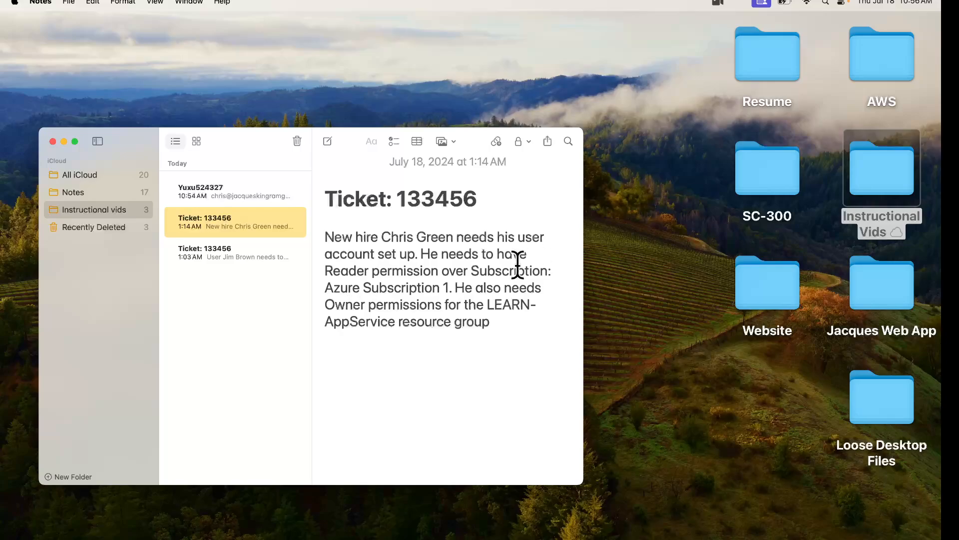
key(ctrl+Right)
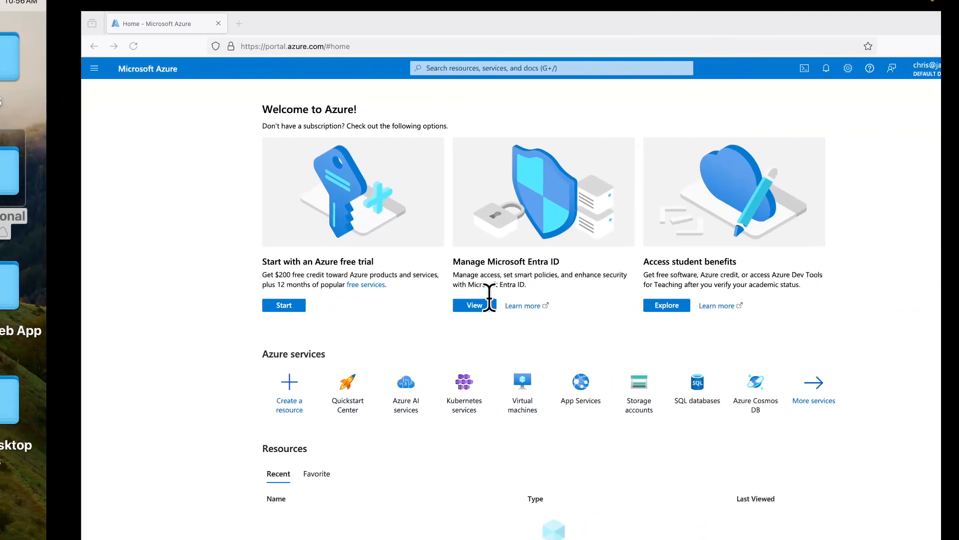
click(428, 67)
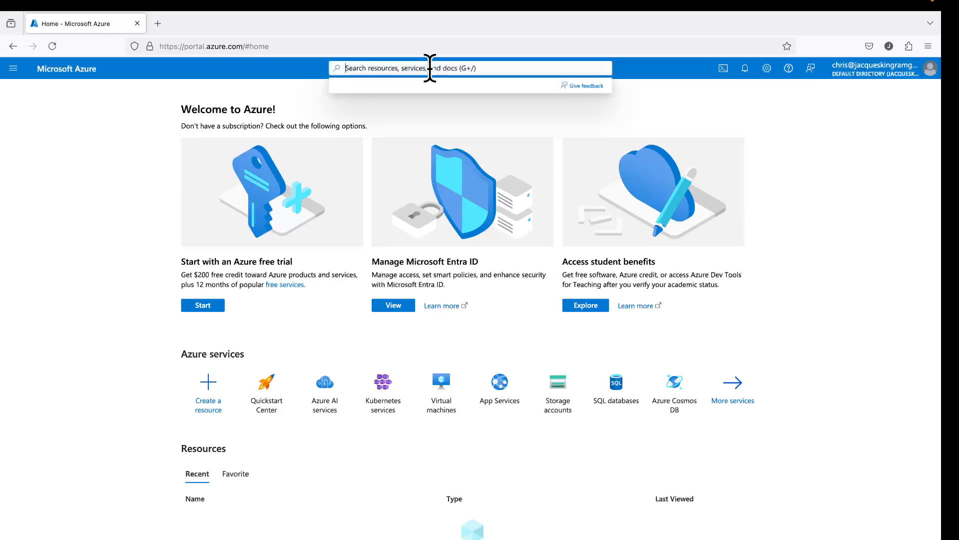
text(sub)
click(385, 139)
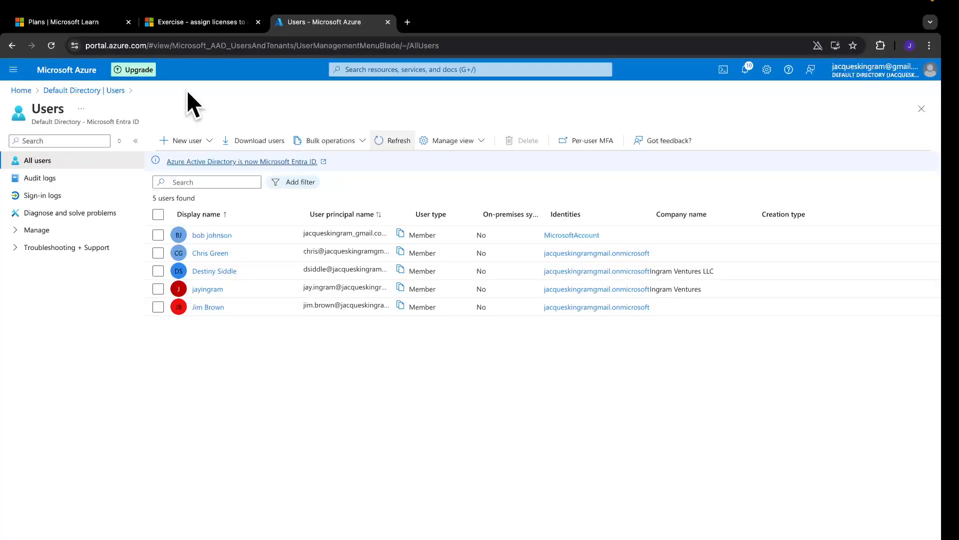
Open Access control (IAM) for Azure subscription 1 and start adding a role assignment
click(21, 91)
click(388, 146)
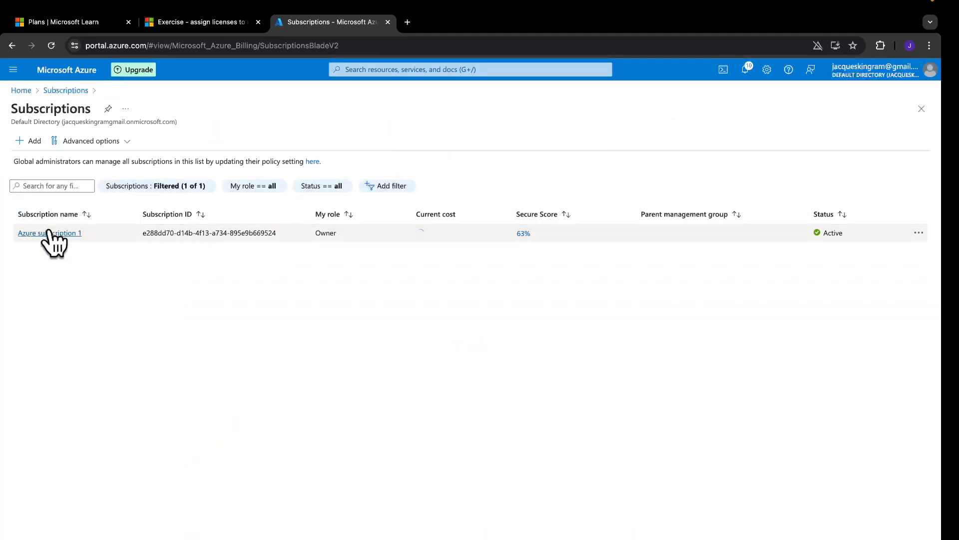
click(52, 232)
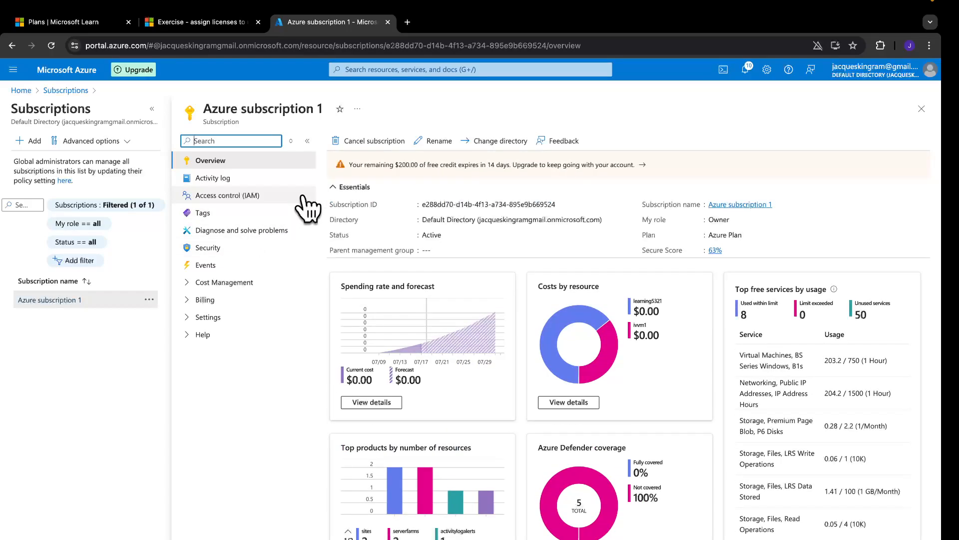
click(263, 196)
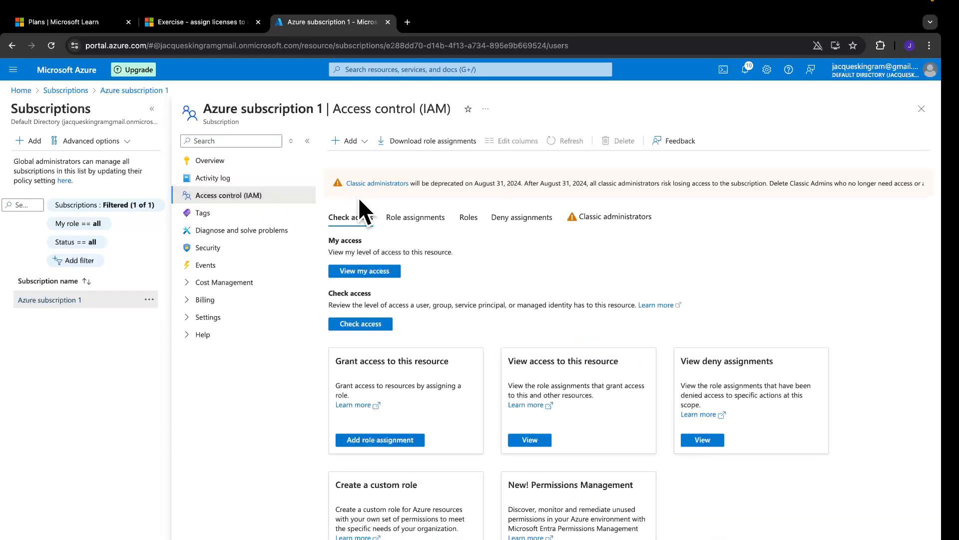
click(411, 441)
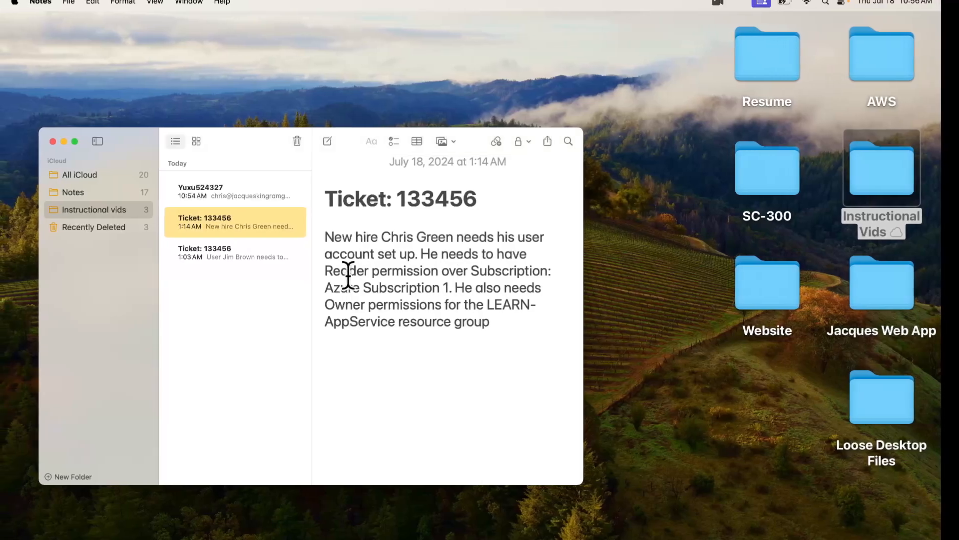
Choose the Reader role, select the new hire as member, and review + assign
key(ctrl+Right)
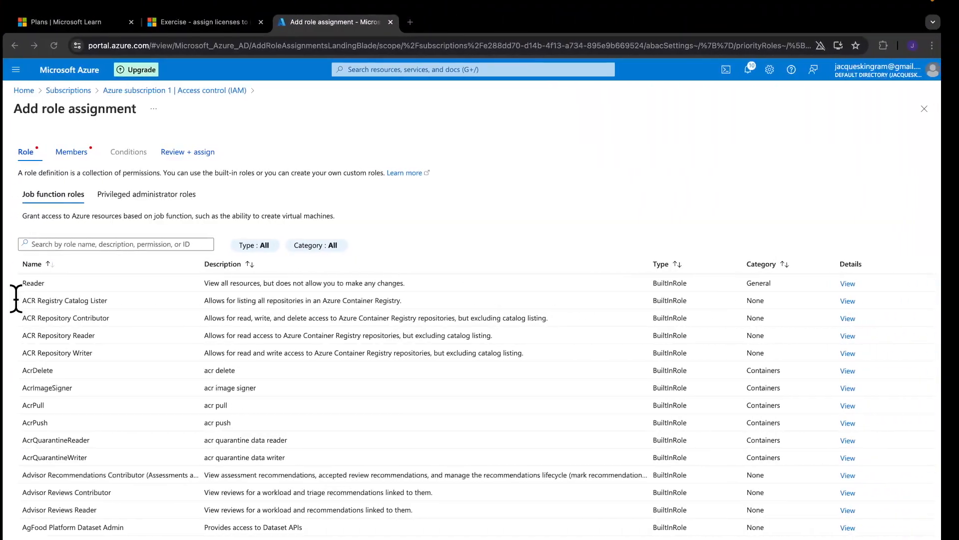
click(69, 285)
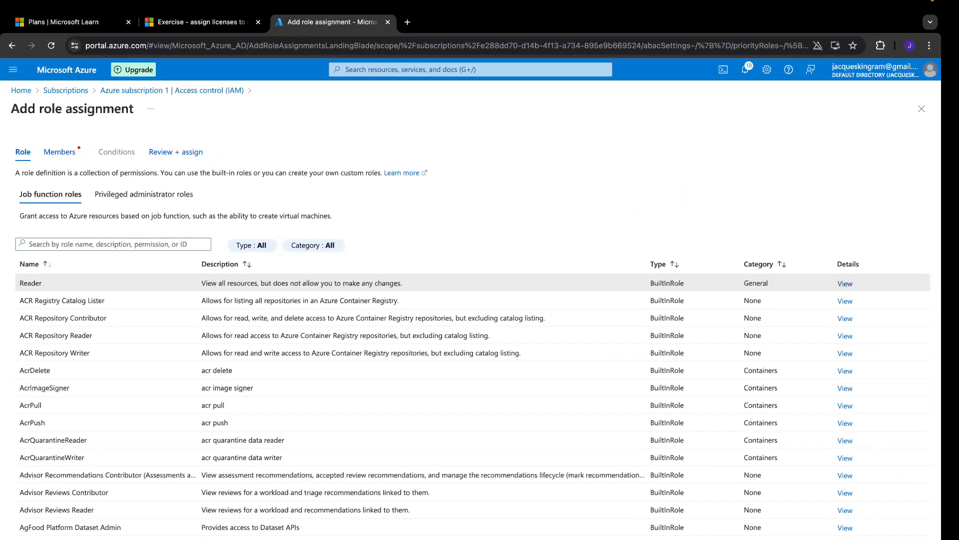
click(175, 539)
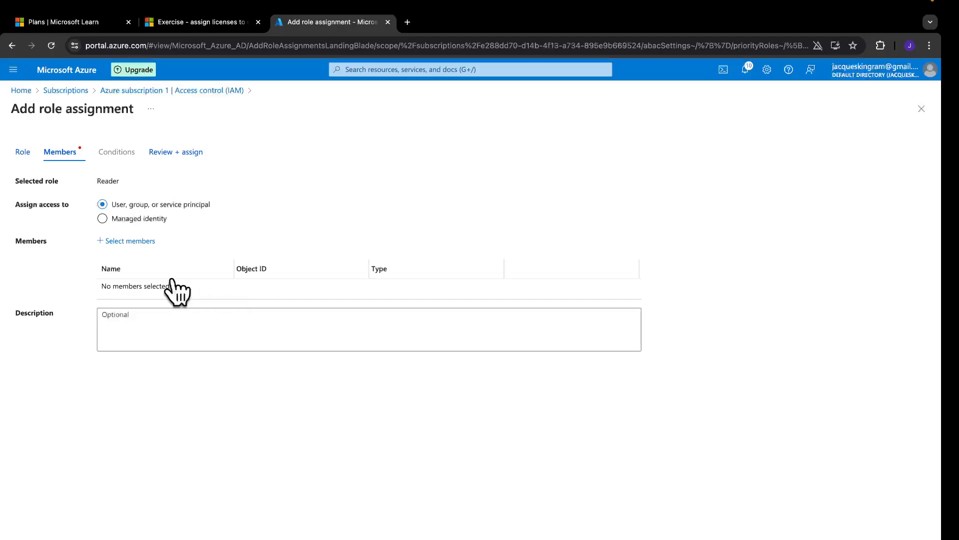
click(130, 241)
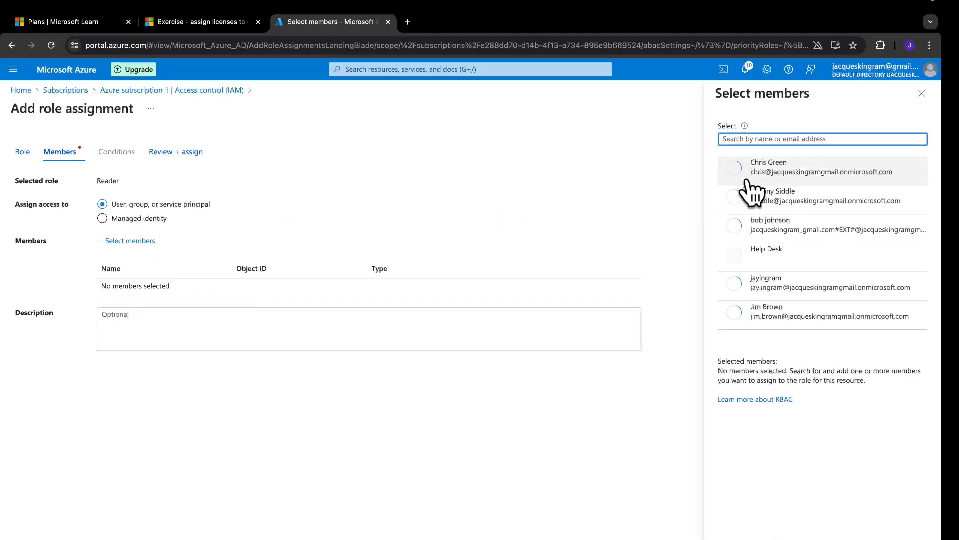
click(757, 173)
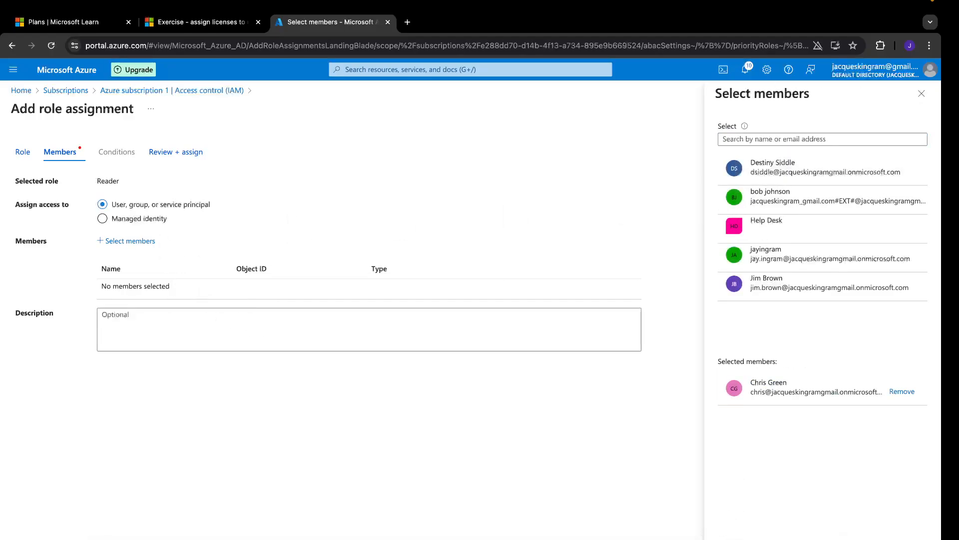
click(734, 539)
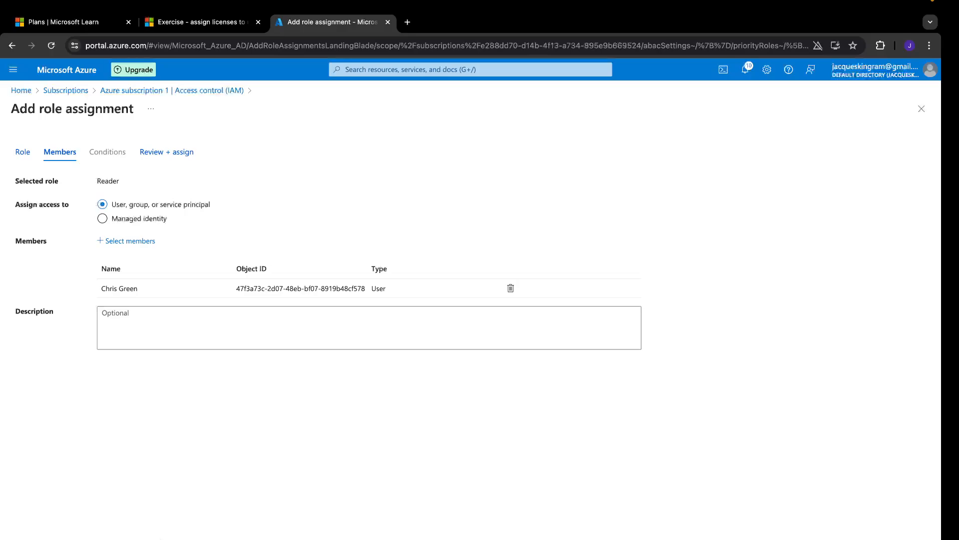
click(161, 539)
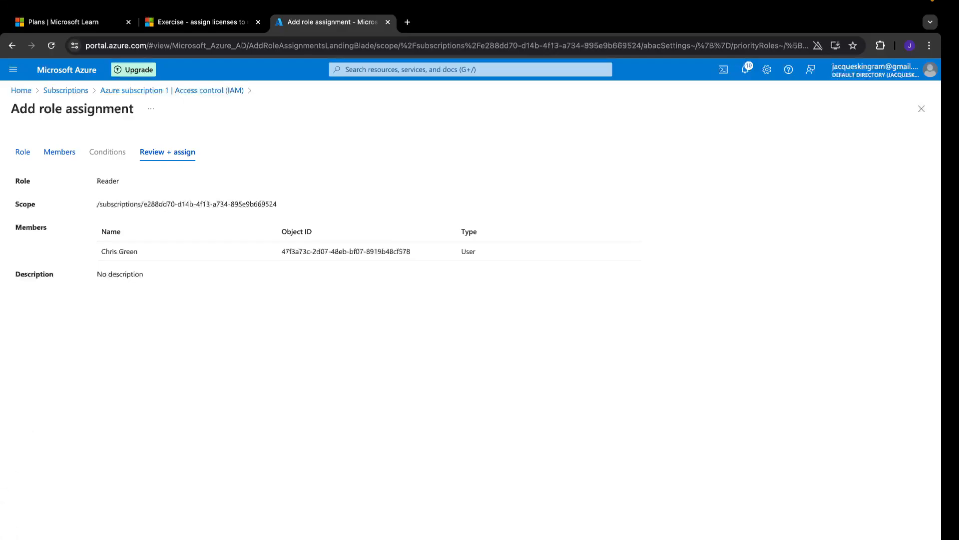
click(60, 538)
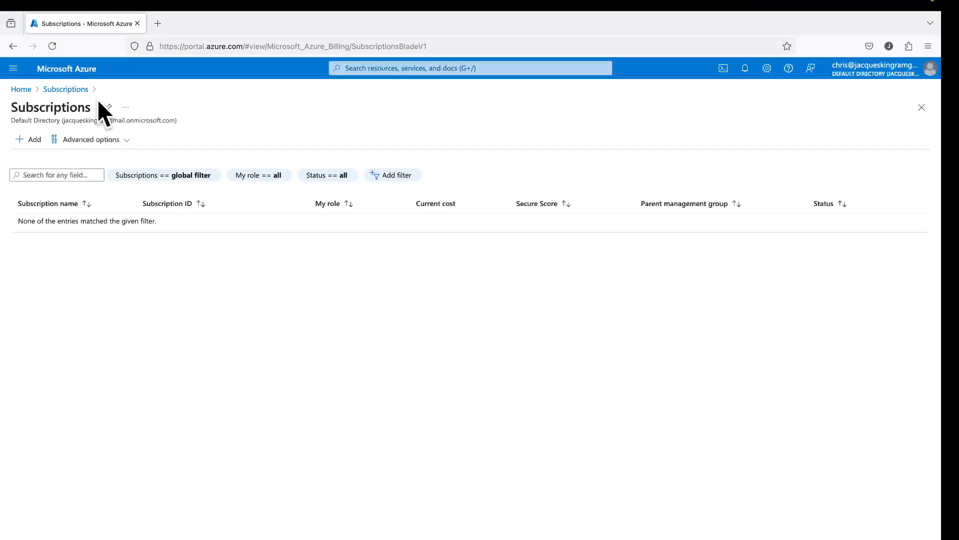
Refresh the new user's Subscriptions page to show Azure subscription 1 with Reader role
click(49, 45)
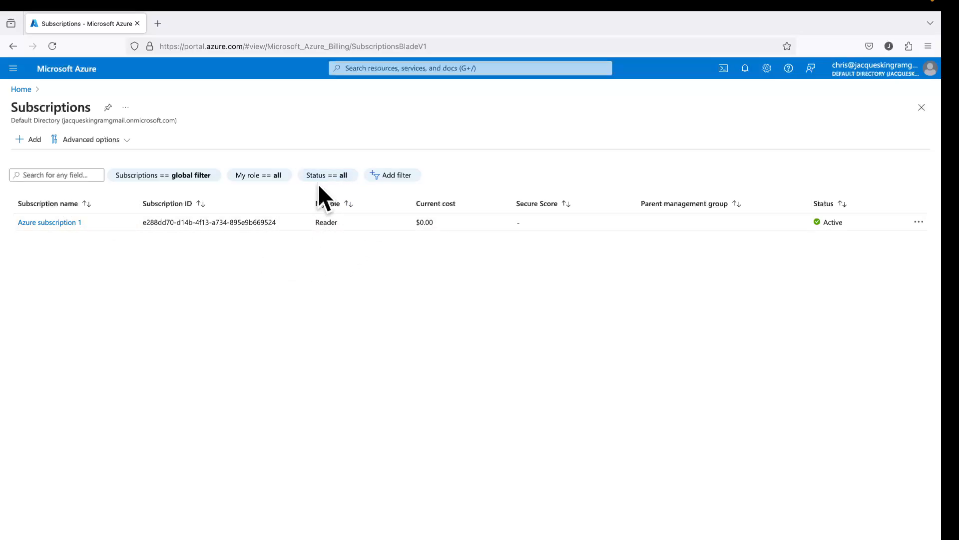
key(ctrl+Left)
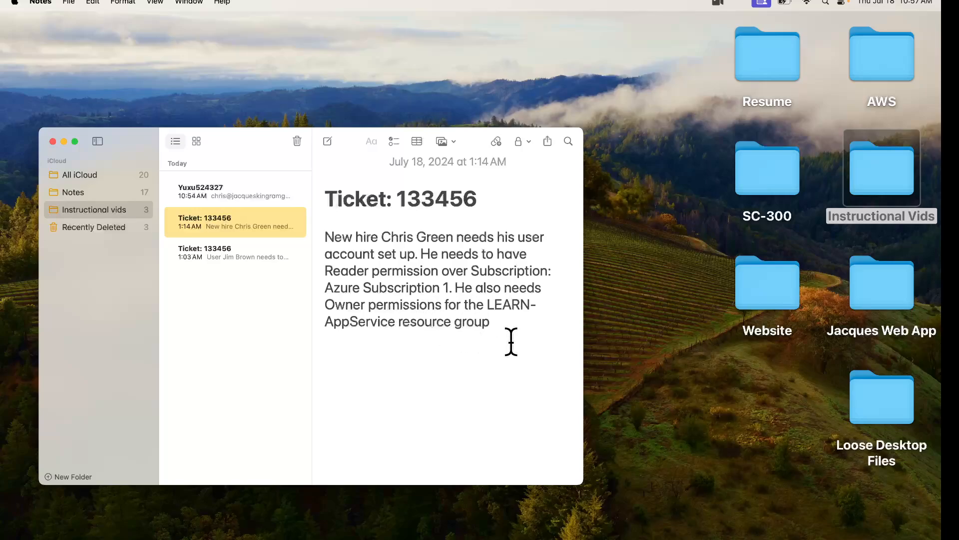
key(ctrl+Right)
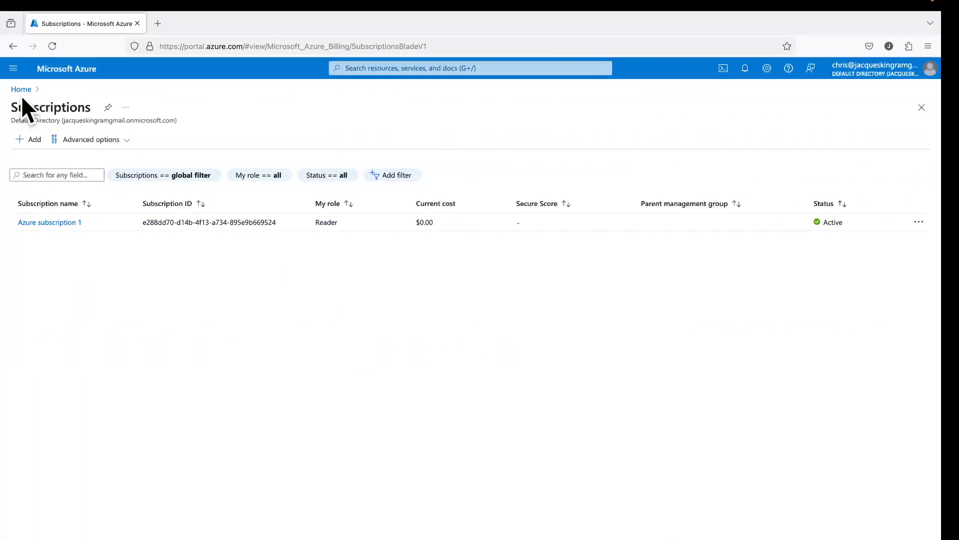
Open the LEARN-AppService resource group through a 'res' search
click(21, 90)
click(390, 68)
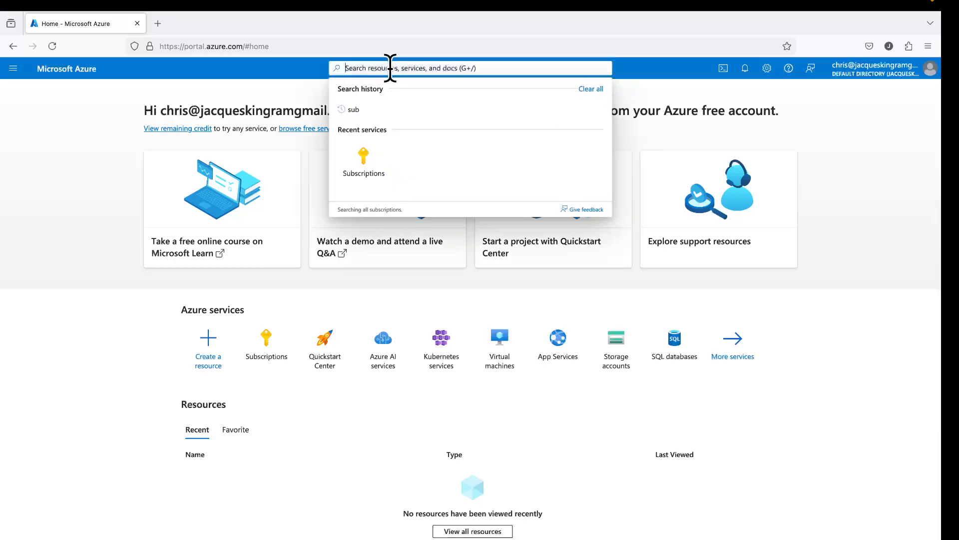
text(res)
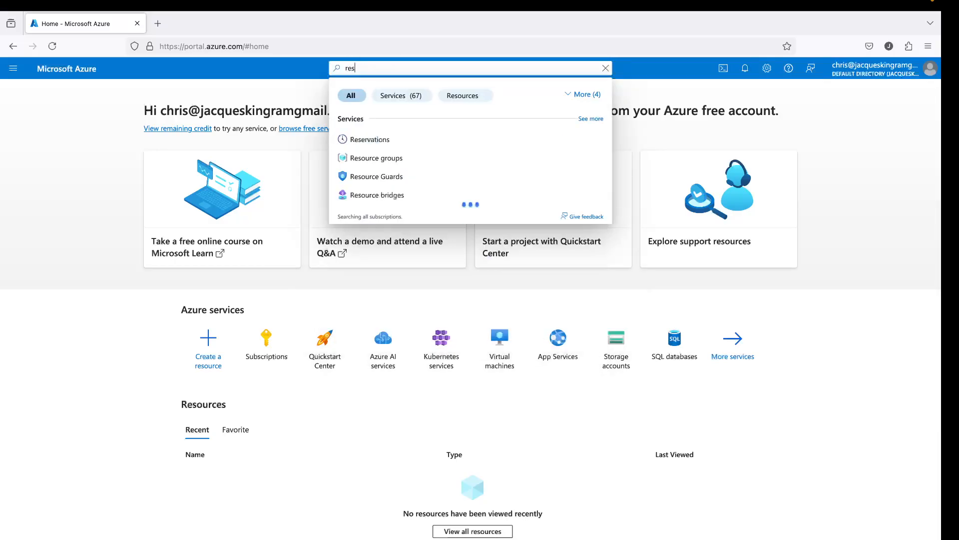
click(393, 158)
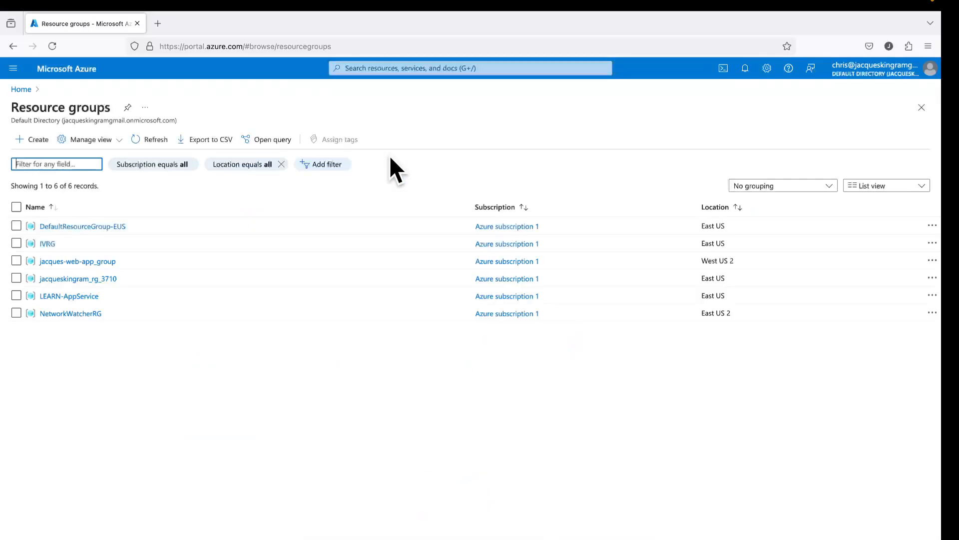
click(75, 296)
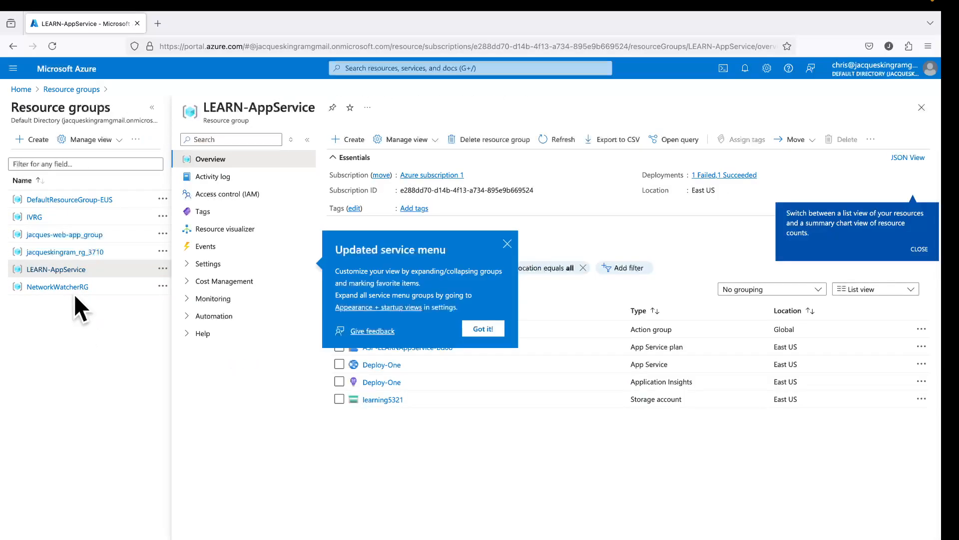
Check own access in LEARN-AppService IAM, confirming only inherited Reader, then close the panel
click(507, 243)
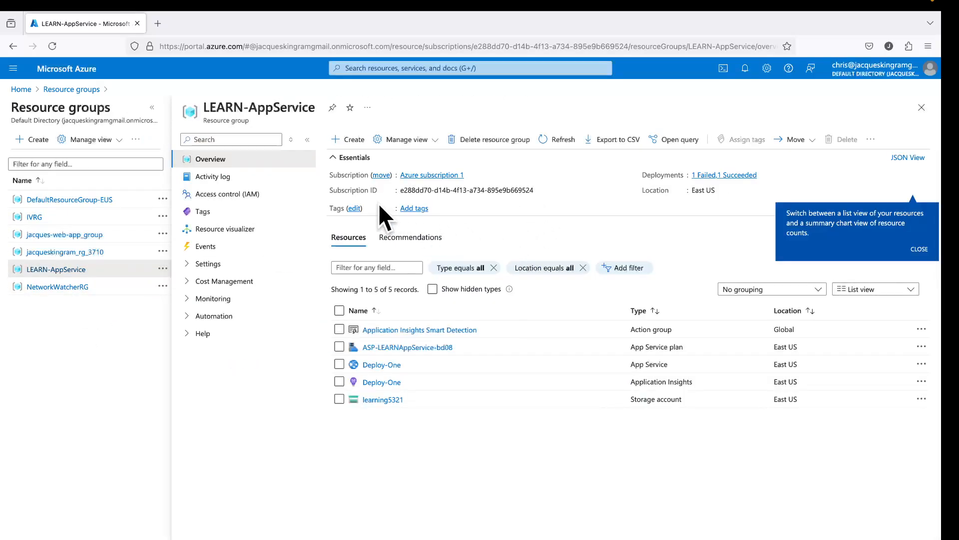
click(241, 197)
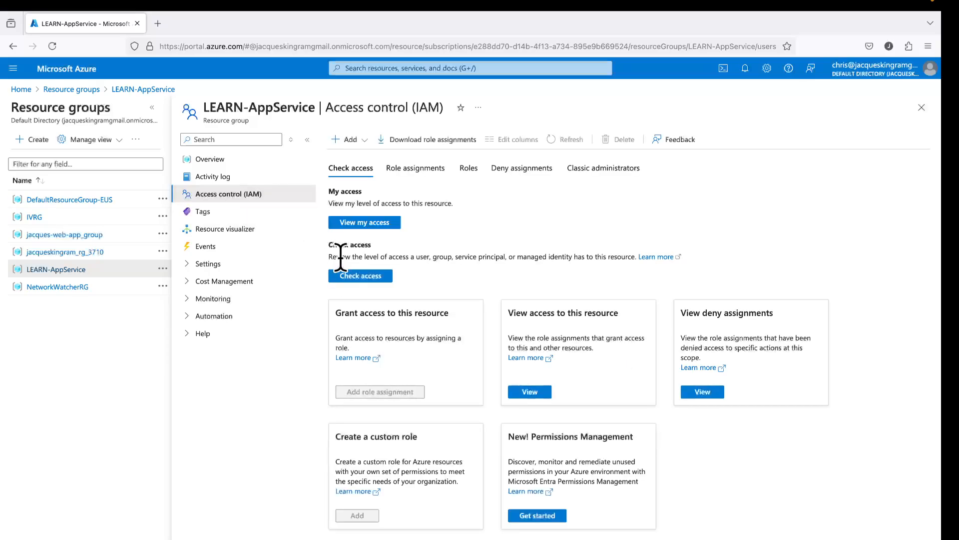
click(380, 224)
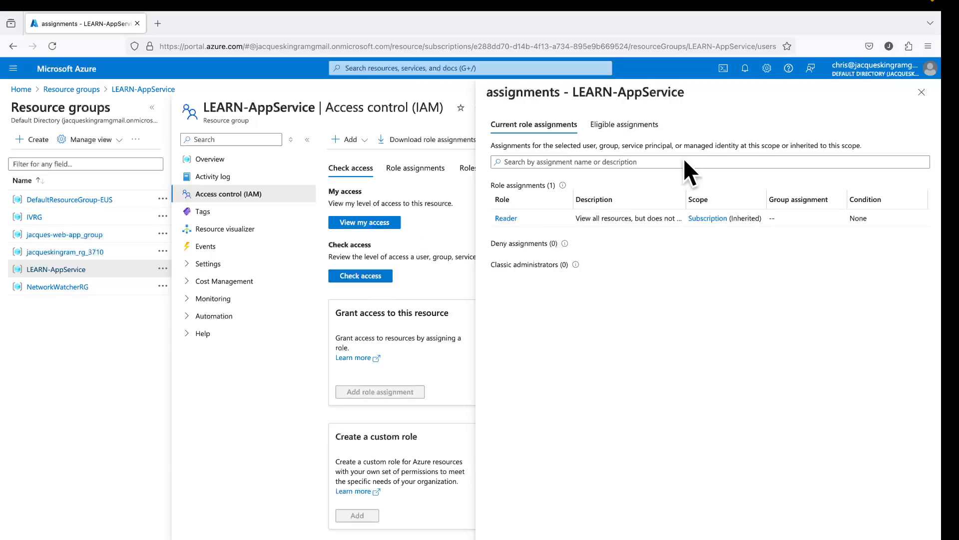
click(922, 92)
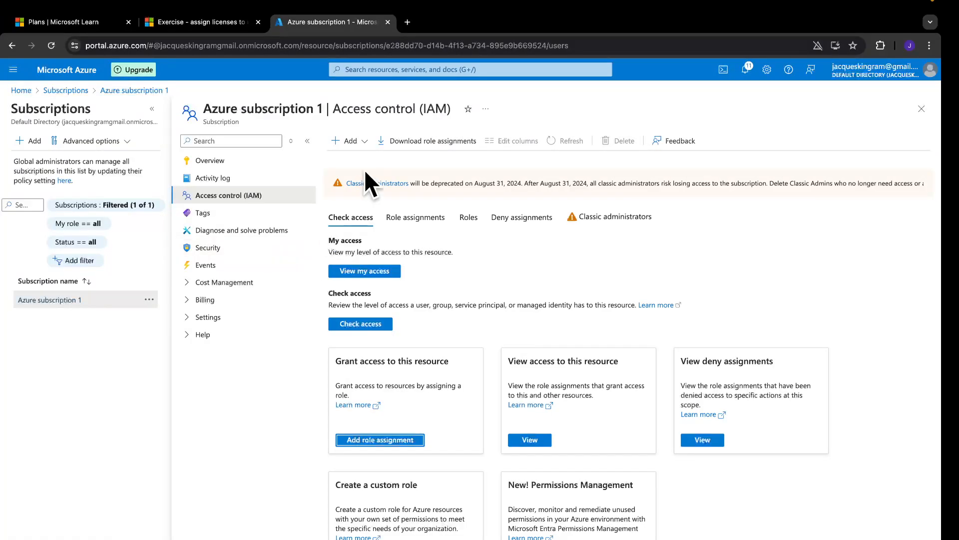
Start a new role assignment in Access control (IAM) of the LEARN-AppService resource group
click(24, 91)
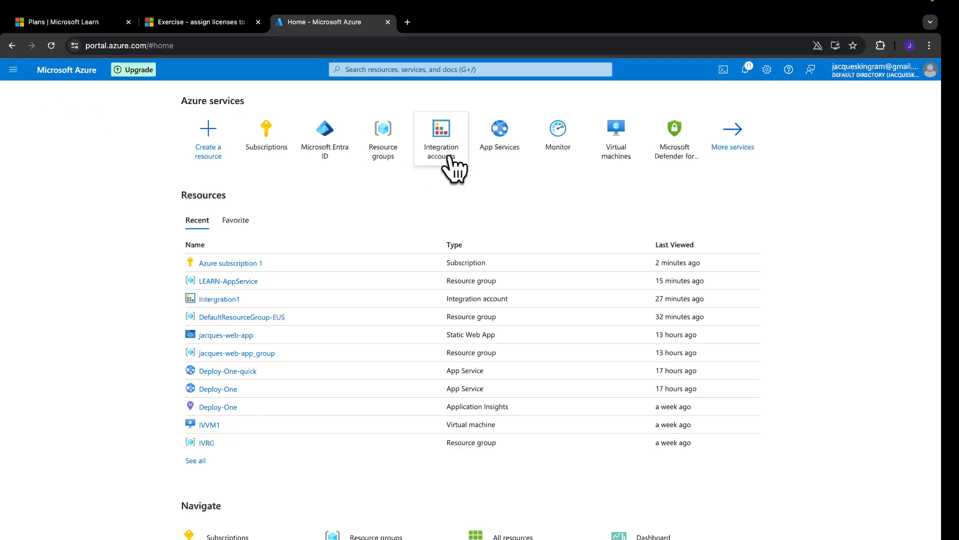
click(390, 149)
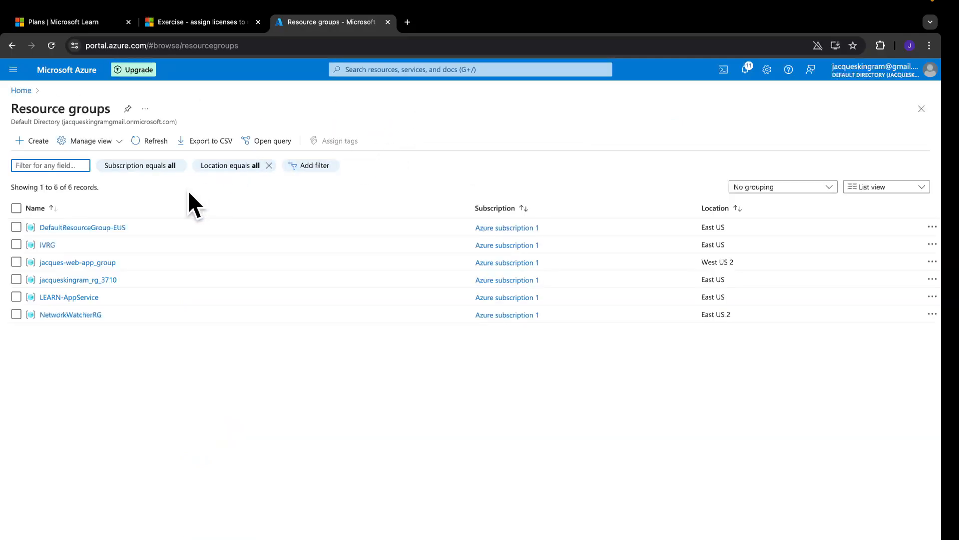
click(75, 297)
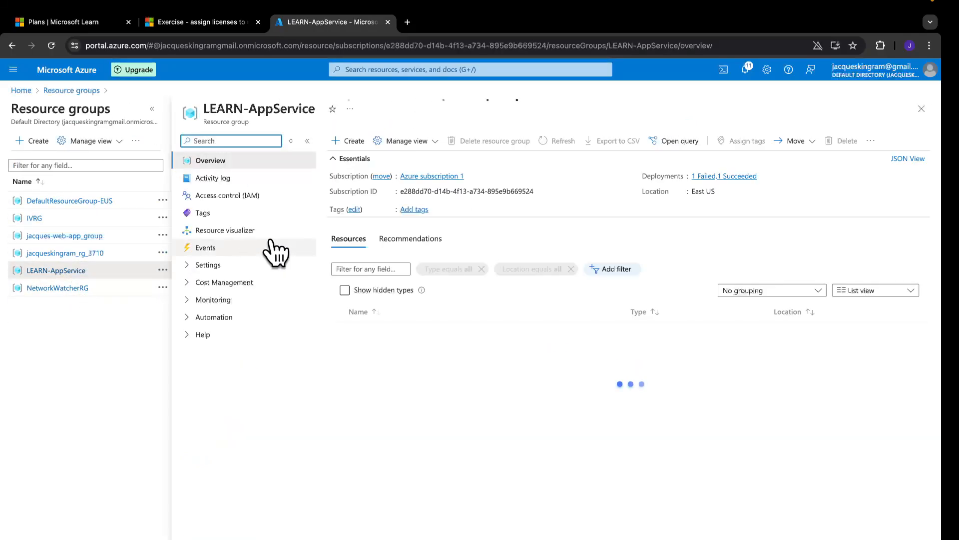
click(252, 197)
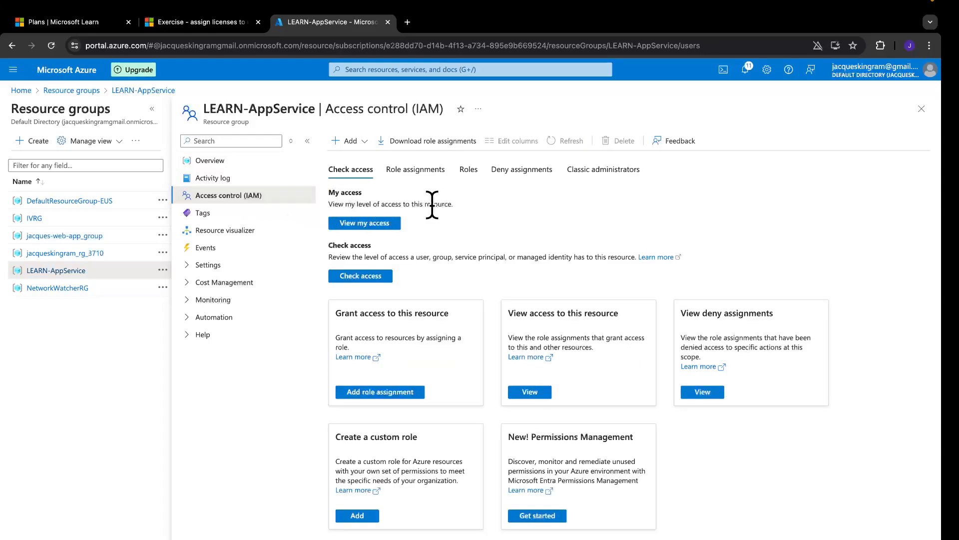
click(410, 395)
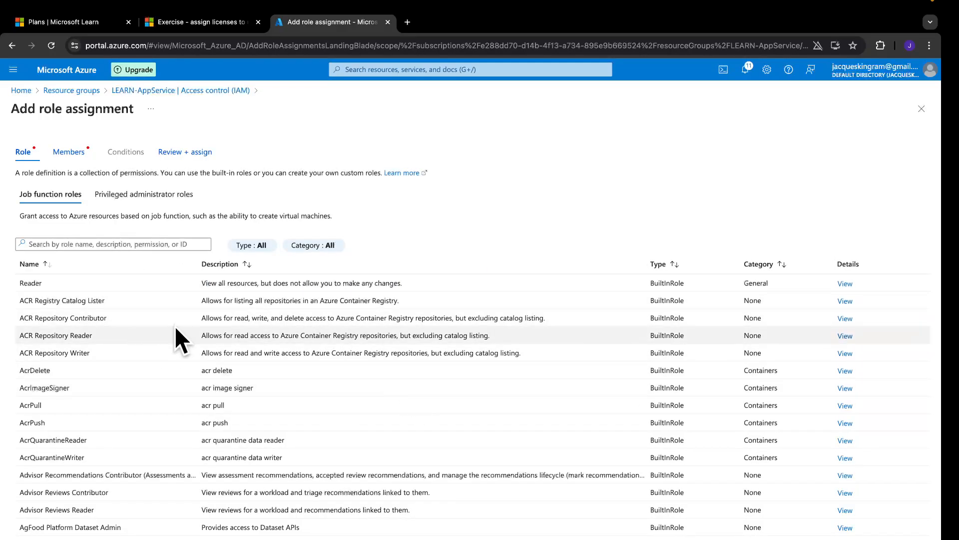
Choose Owner from the privileged administrator roles for the LEARN-AppService assignment
click(150, 195)
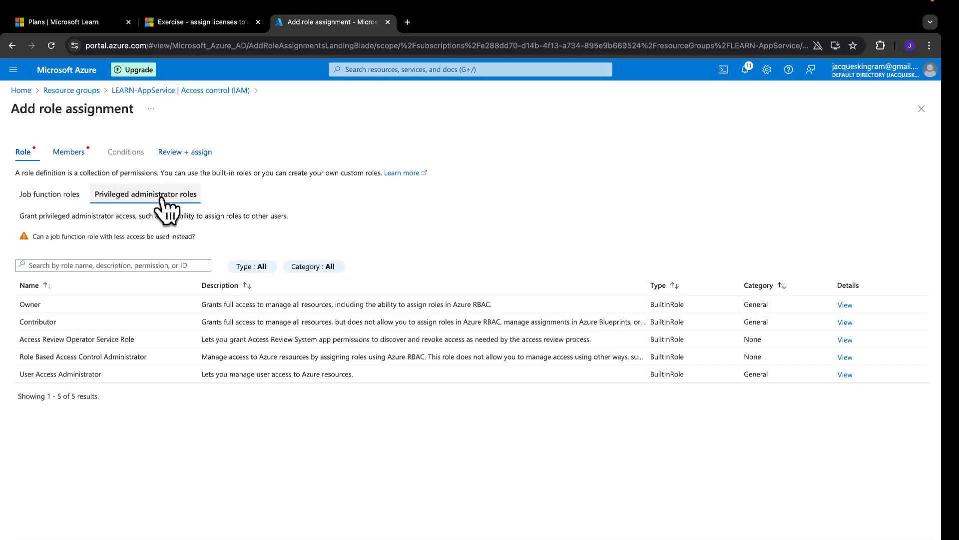
click(137, 302)
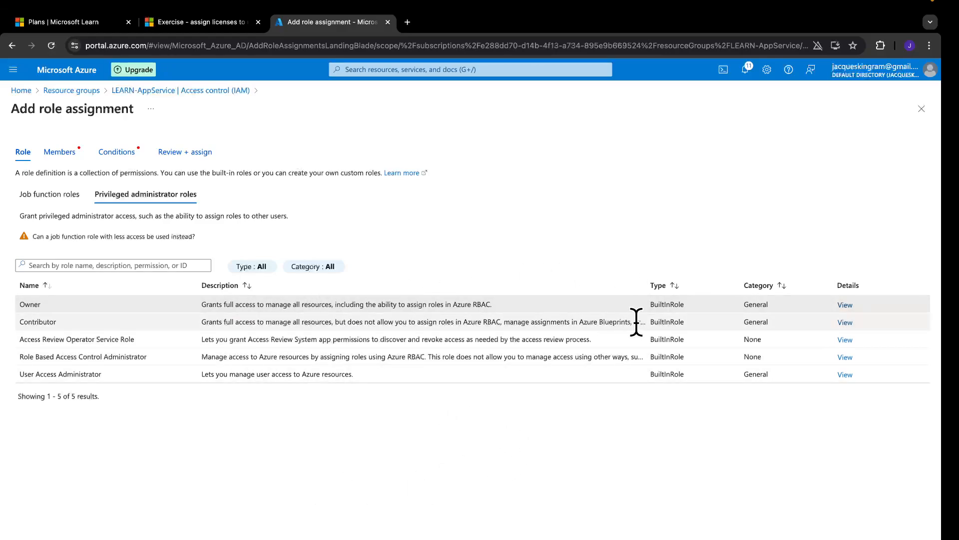
drag(648, 280, 669, 282)
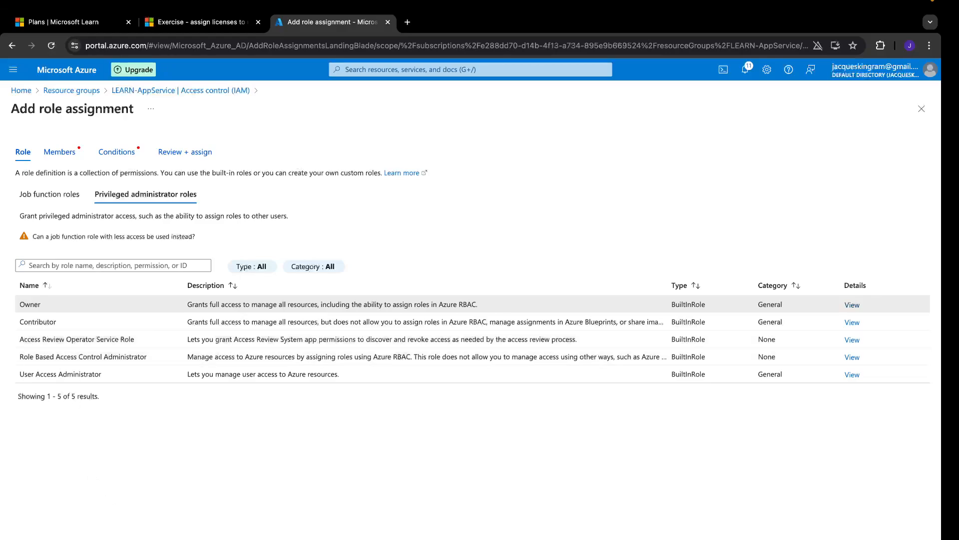
Add the new hire as the only member of the Owner assignment
click(59, 152)
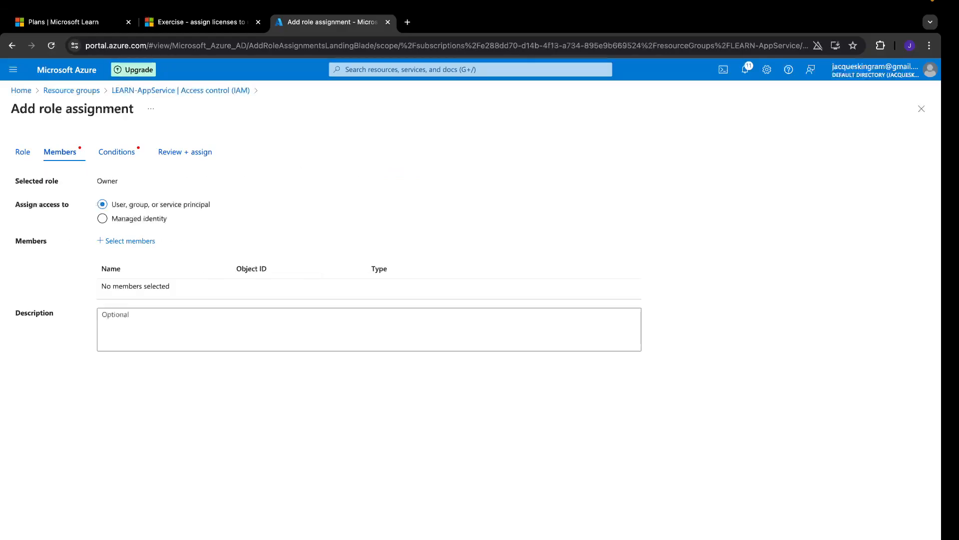
click(129, 241)
click(779, 180)
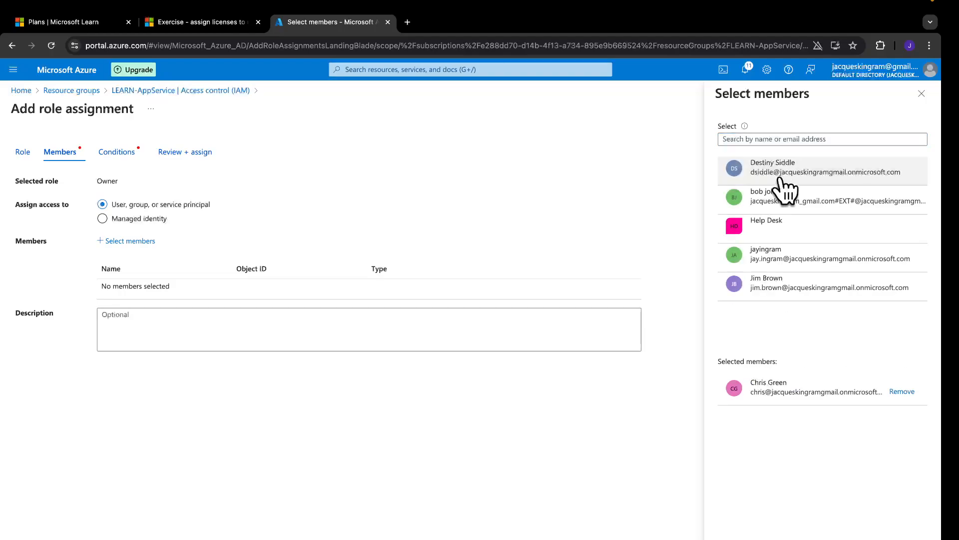
click(733, 539)
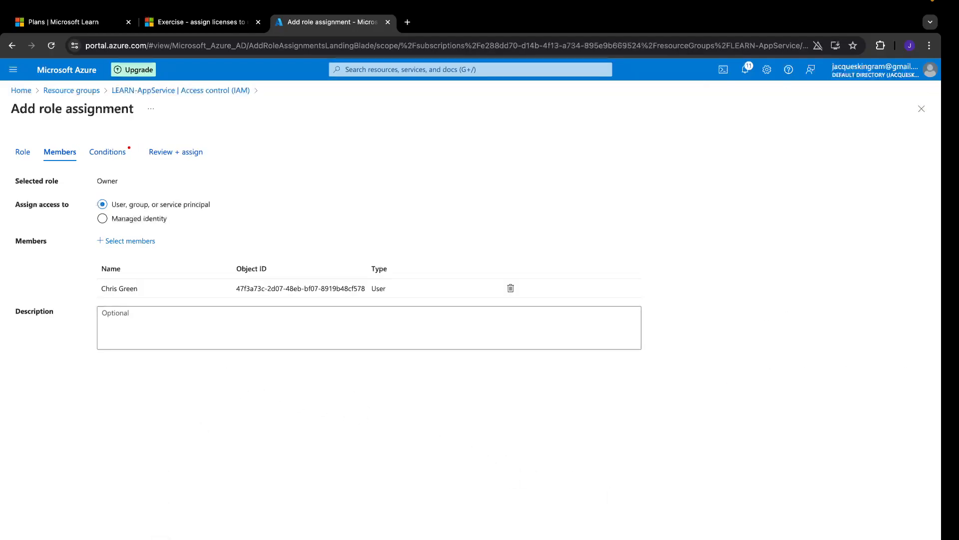
Keep the recommended condition and submit the new hire's Owner assignment on LEARN-AppService
click(160, 538)
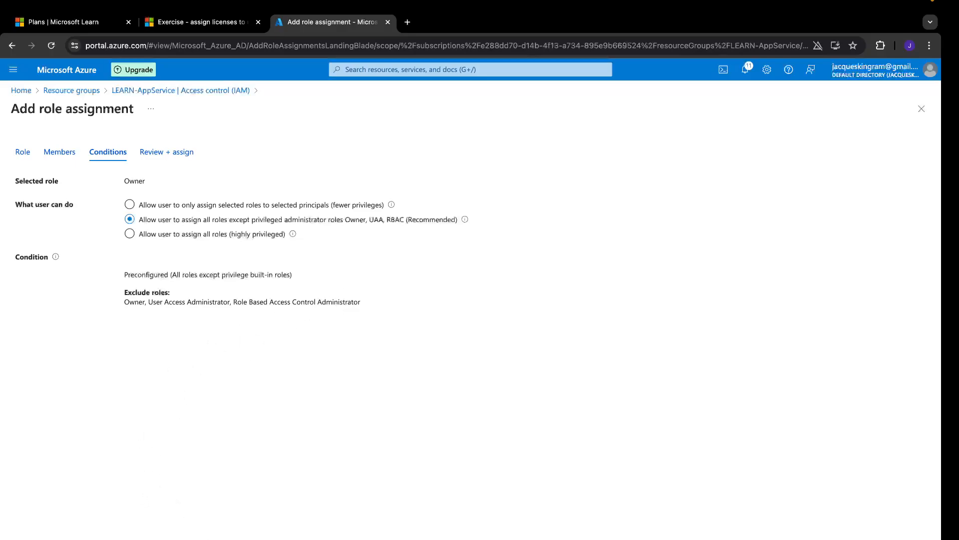
click(165, 538)
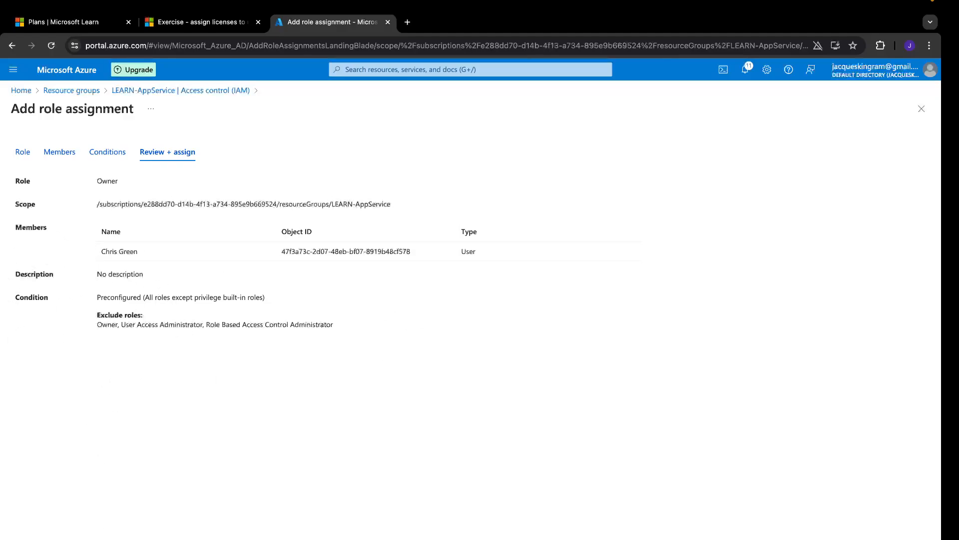
click(42, 538)
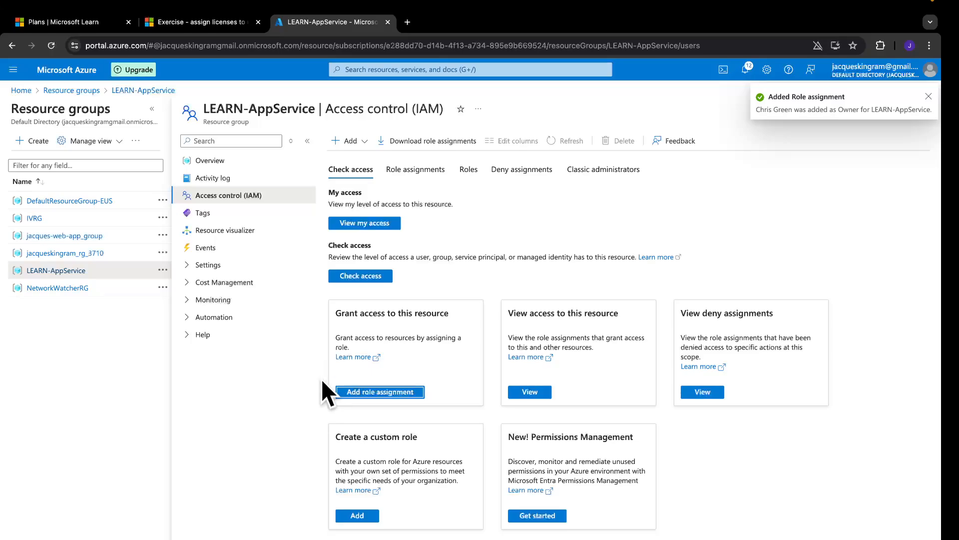
key(ctrl+Left)
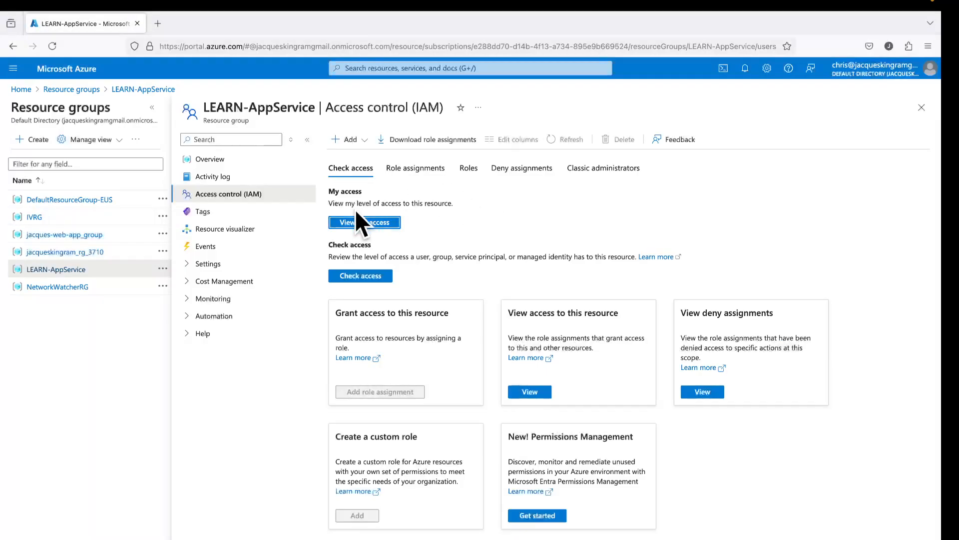
As the new hire, check their Owner role and its 'Allow all except specific roles' condition
click(365, 222)
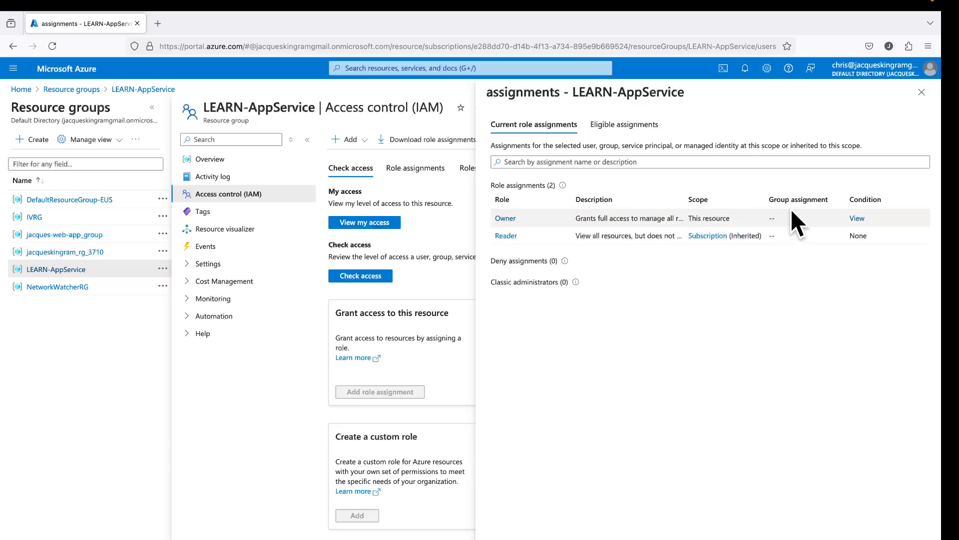
click(856, 218)
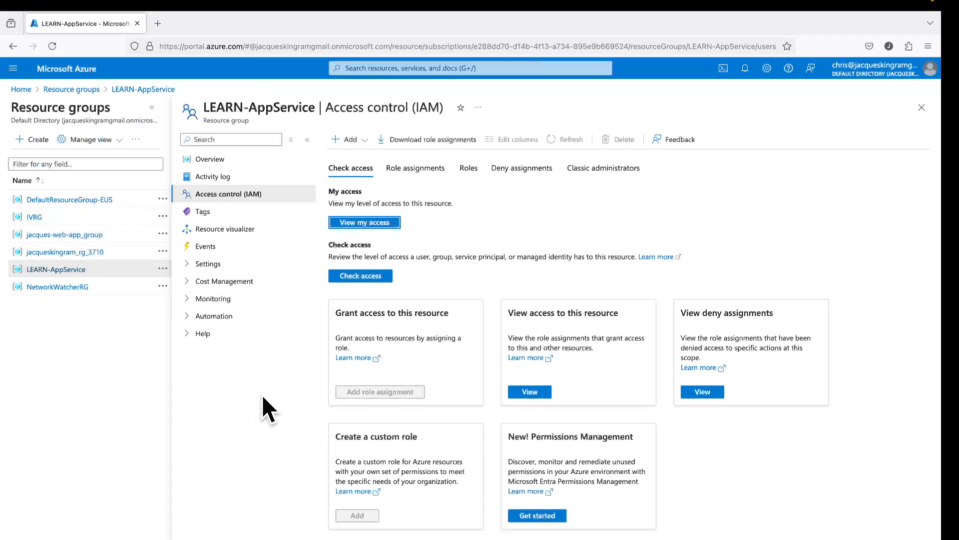
key(ctrl+Left)
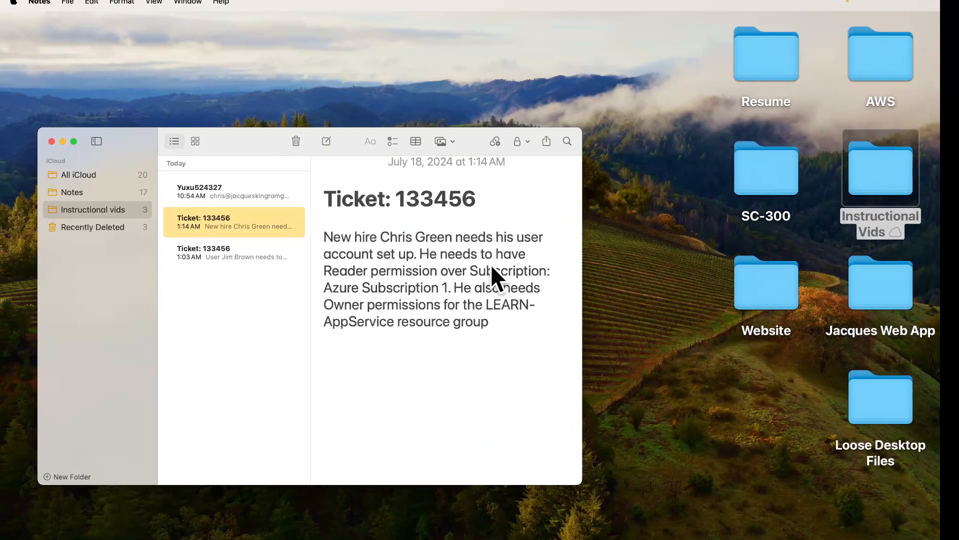
Add a 'RESOL' line below the ticket text, then open the older 1:03 AM Ticket: 133456 note
click(509, 326)
key(Return)
key(Return)
text(RESOLVED)
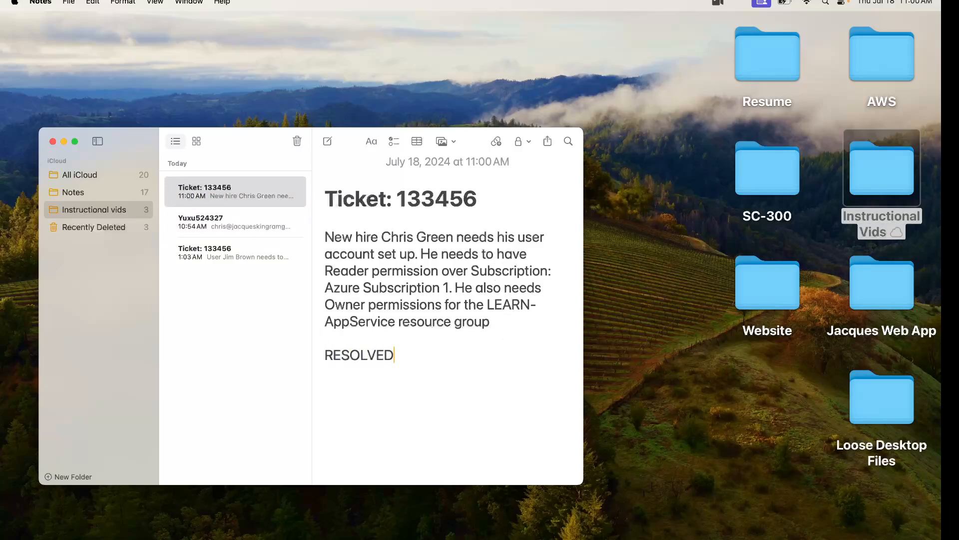
click(262, 257)
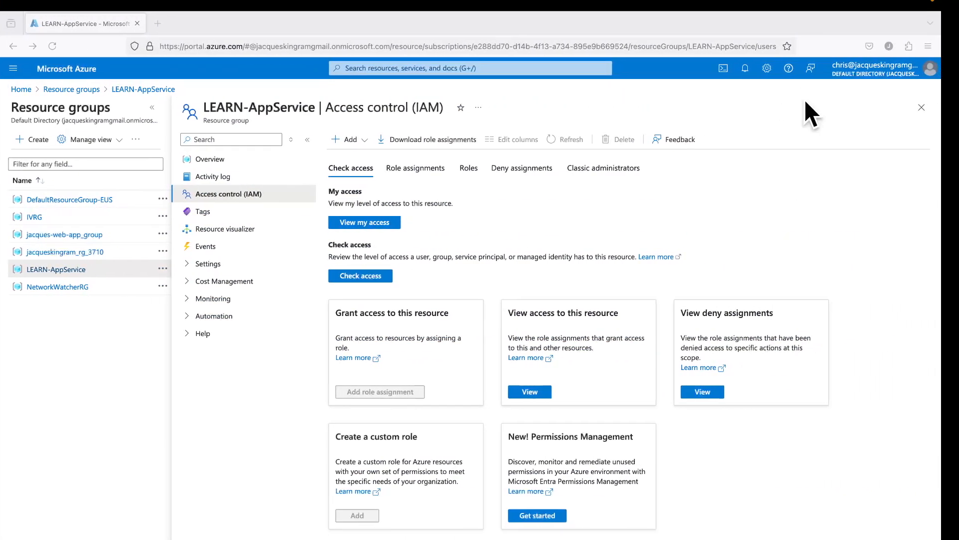
Sign the new hire out of the Azure portal and choose to use another account
click(916, 75)
click(922, 95)
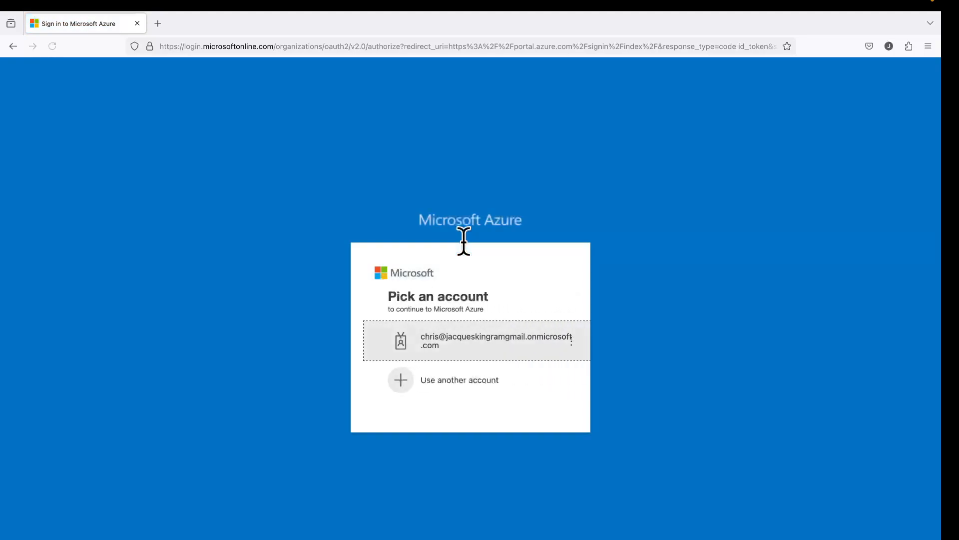
click(459, 382)
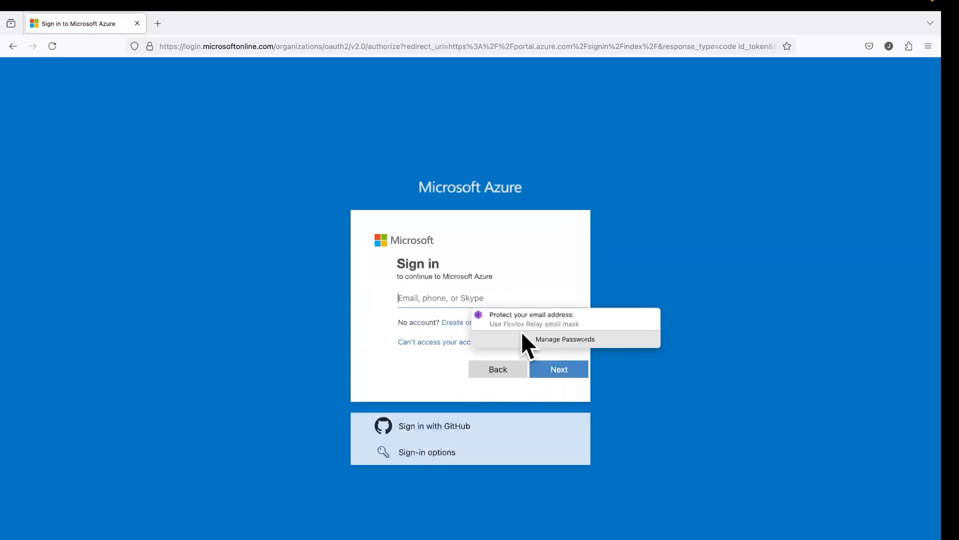
key(ctrl+Right)
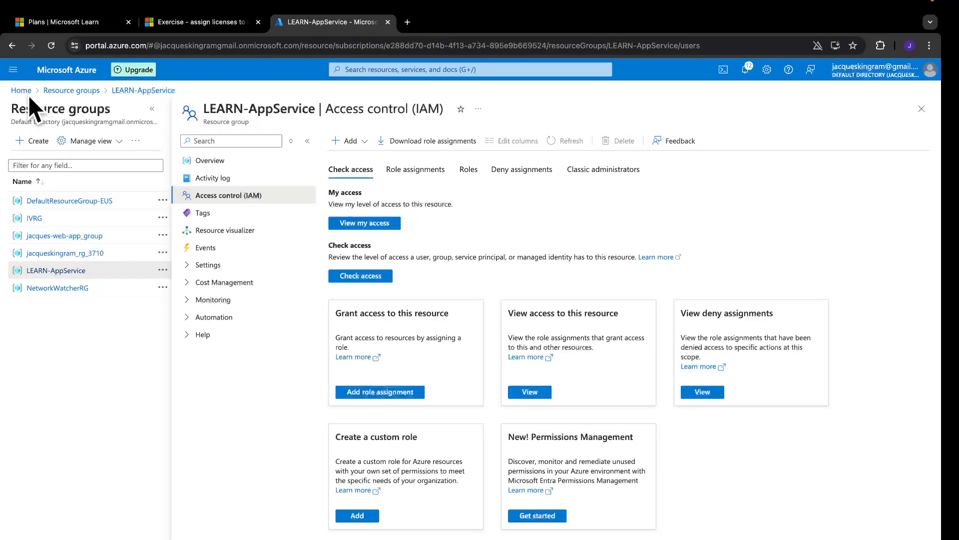
Copy the support user's sign-in name from their Entra ID profile into the sign-in email field
click(20, 91)
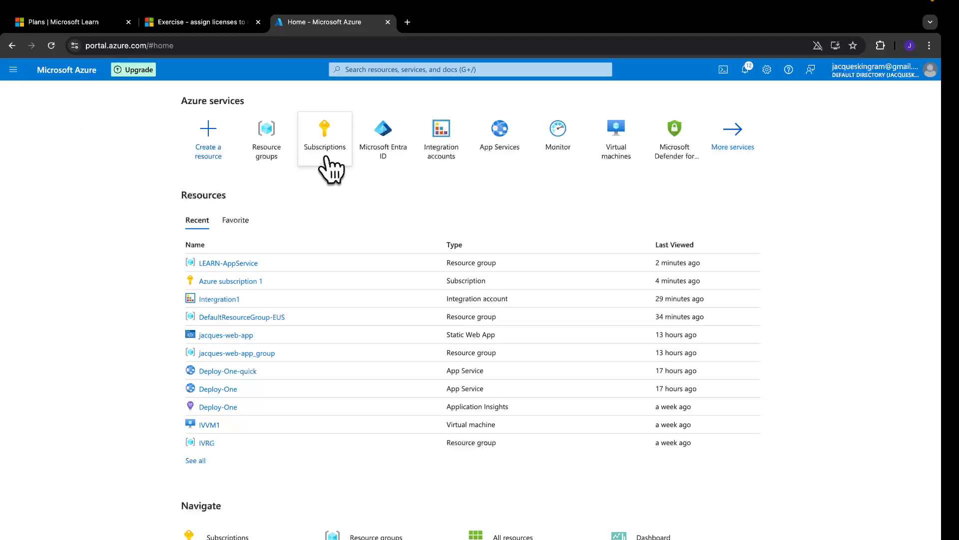
click(388, 147)
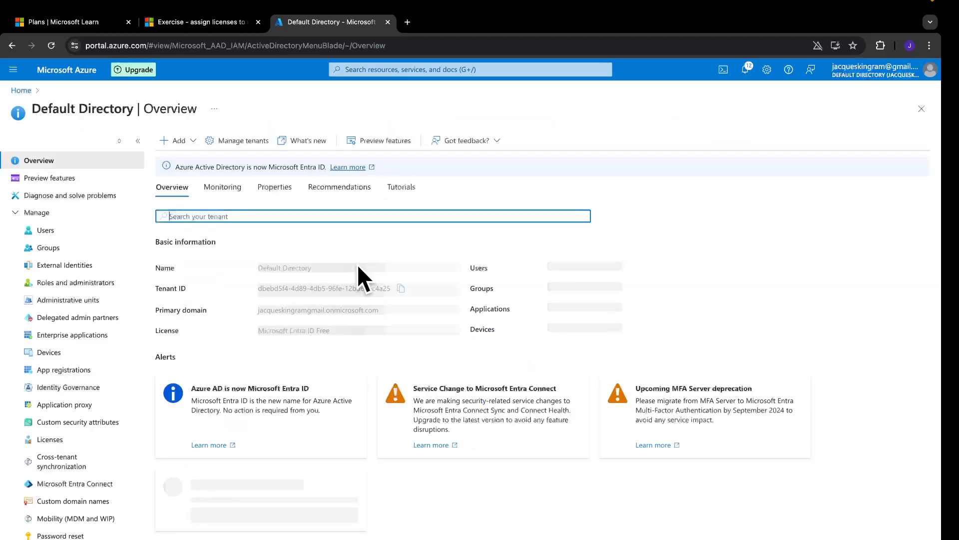
click(86, 233)
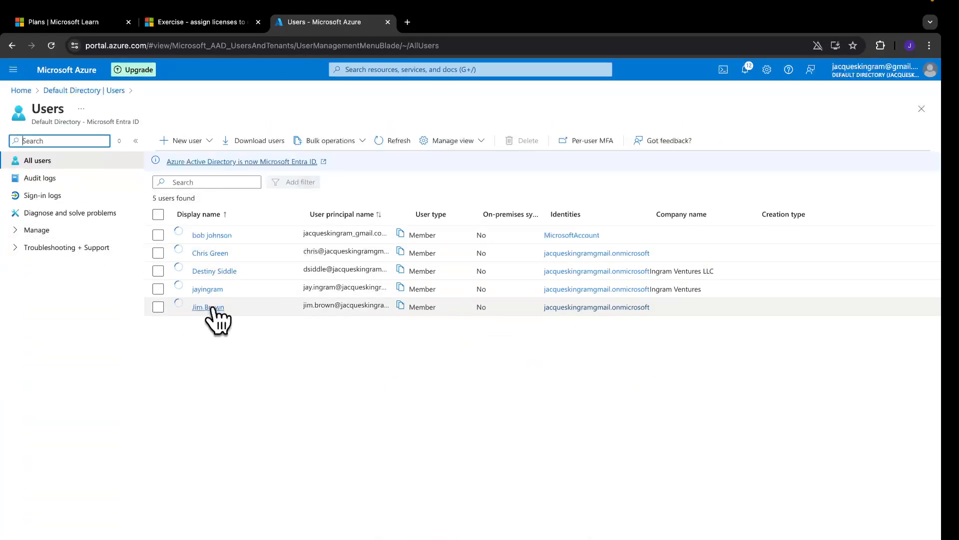
click(210, 307)
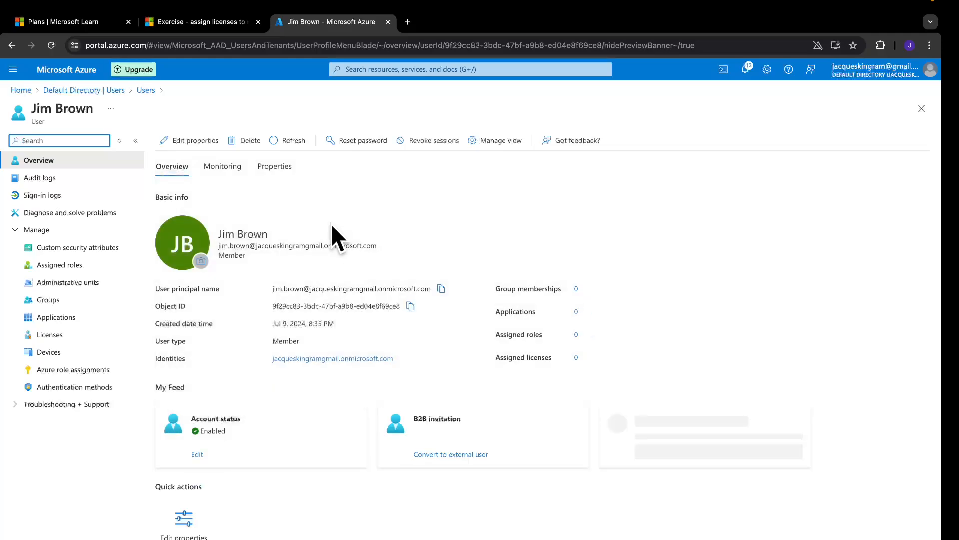
drag(380, 244, 310, 263)
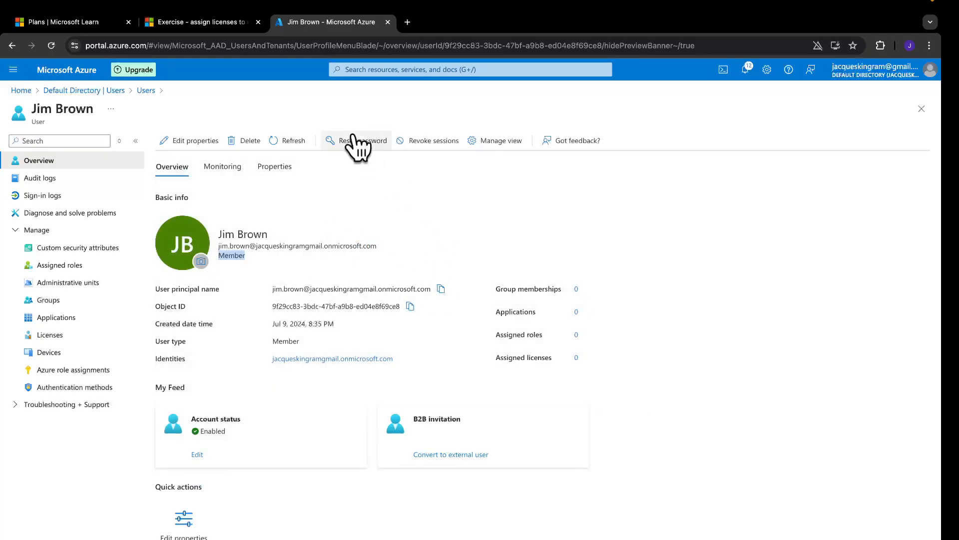
key(ctrl+Left)
click(406, 292)
Sign in as the support user with the pasted address and password, declining to save it
key(super+v)
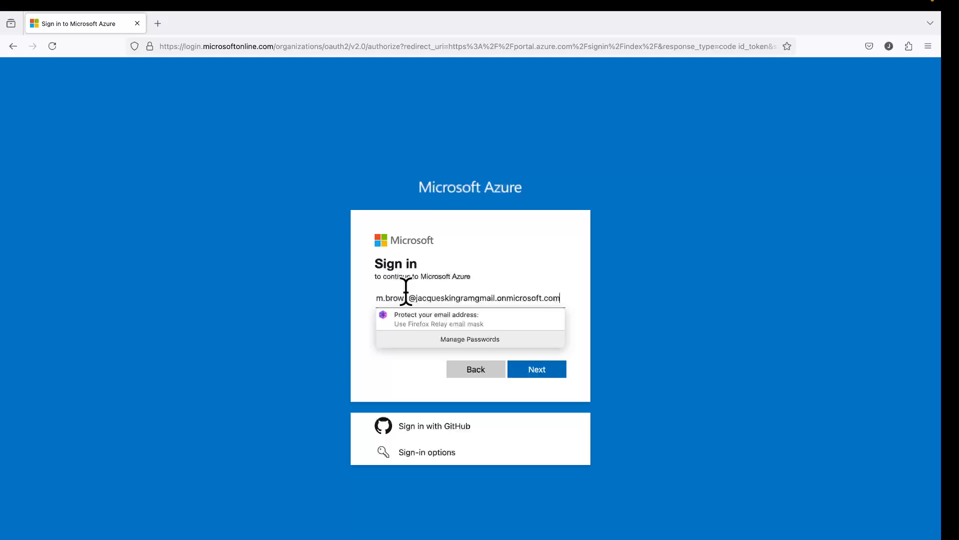
click(537, 370)
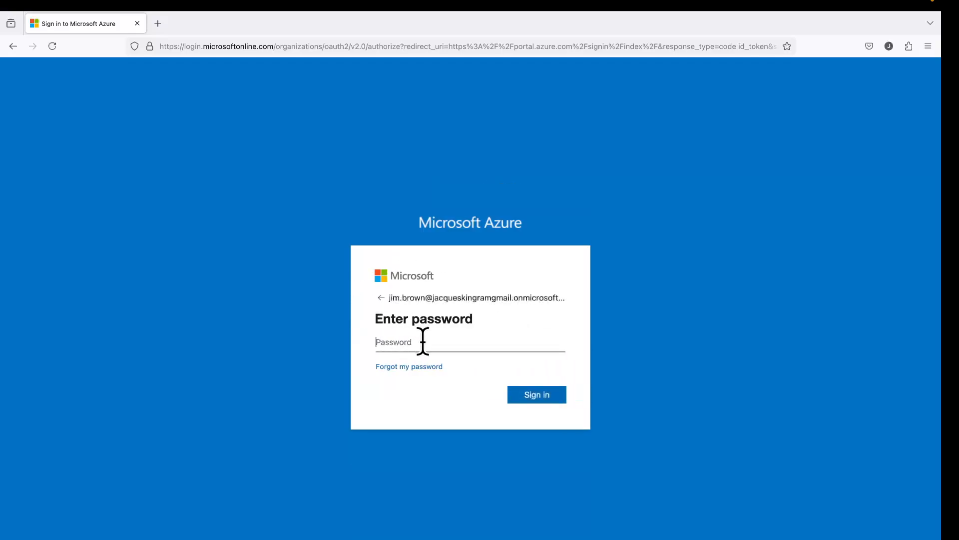
text(•)
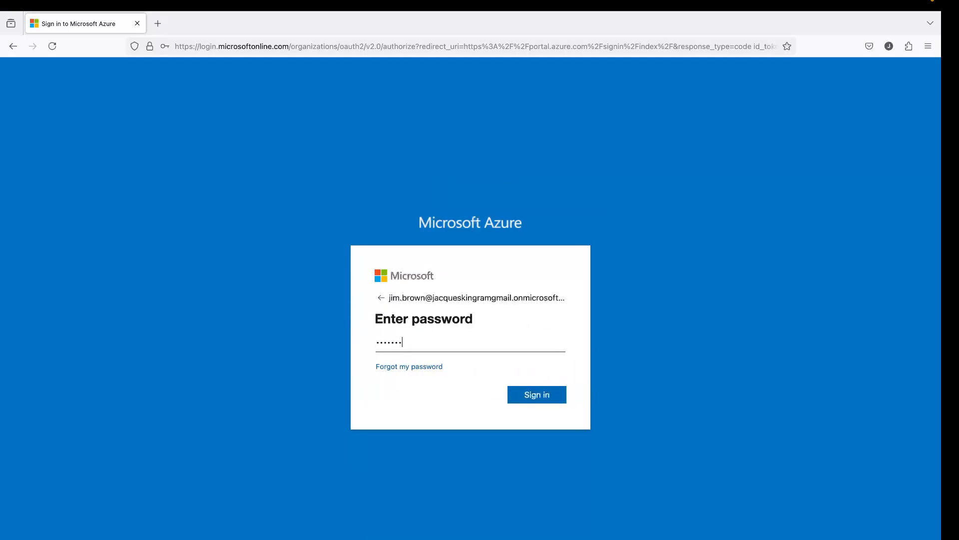
click(525, 394)
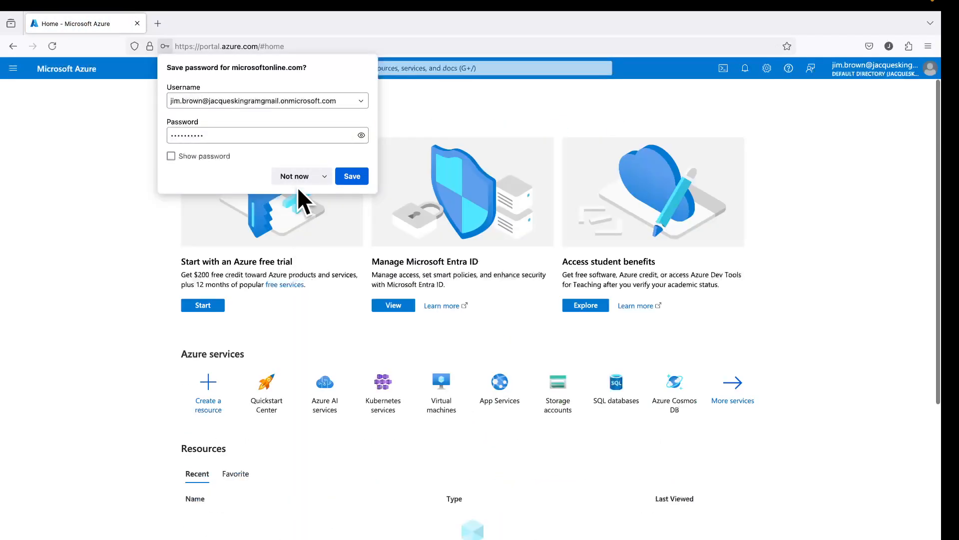
click(293, 175)
Try resetting the new hire's password from Entra ID Users; dismiss the insufficient-privilege error
click(394, 306)
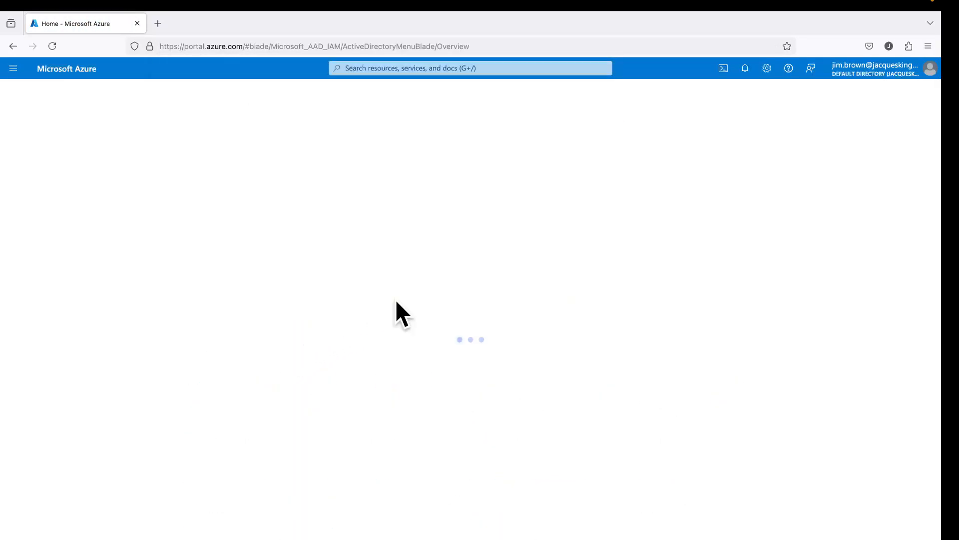
click(64, 230)
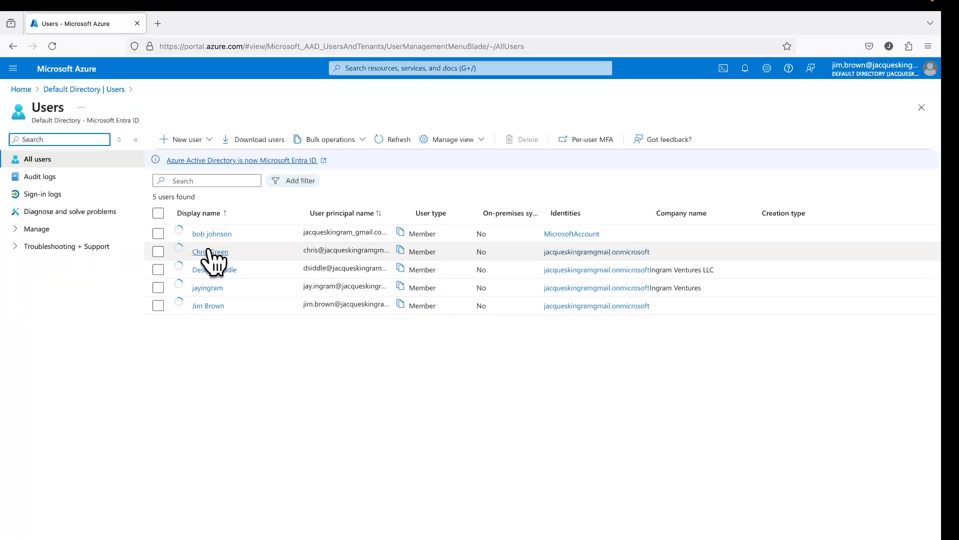
click(212, 255)
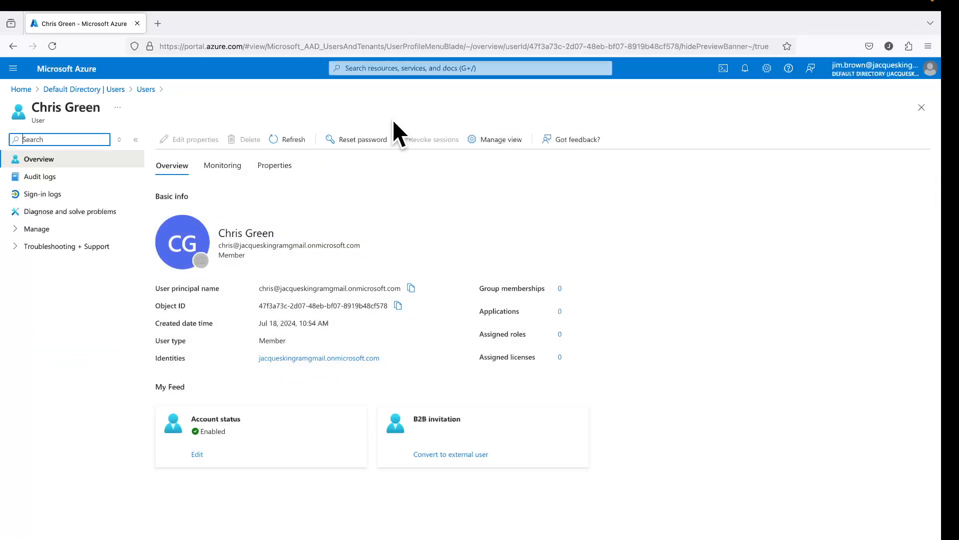
click(372, 142)
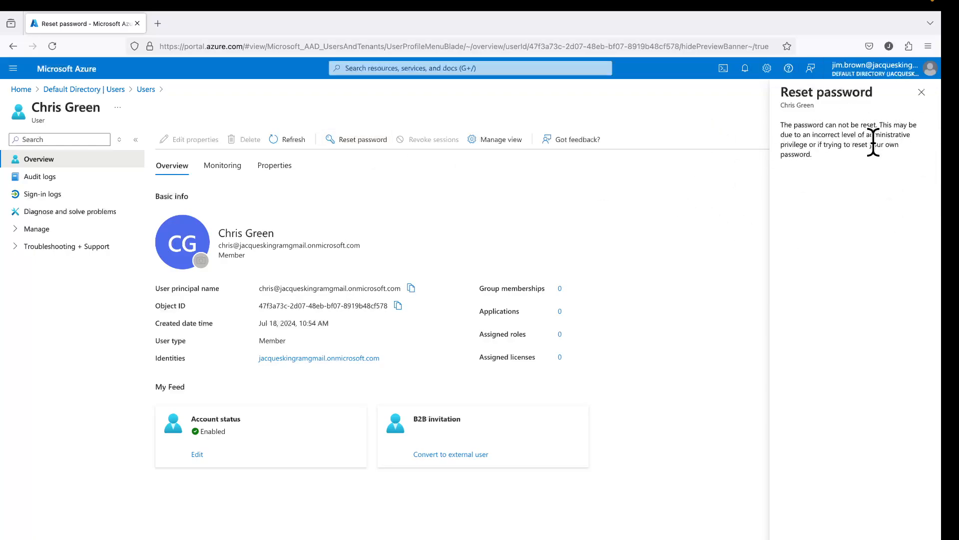
click(922, 93)
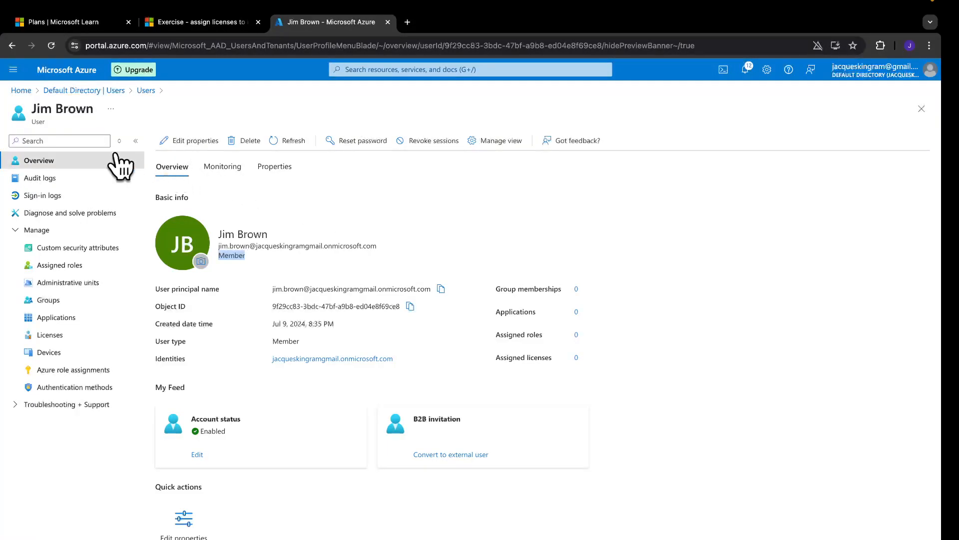
Open the support user's Assigned roles page under Microsoft Entra ID Users
click(25, 90)
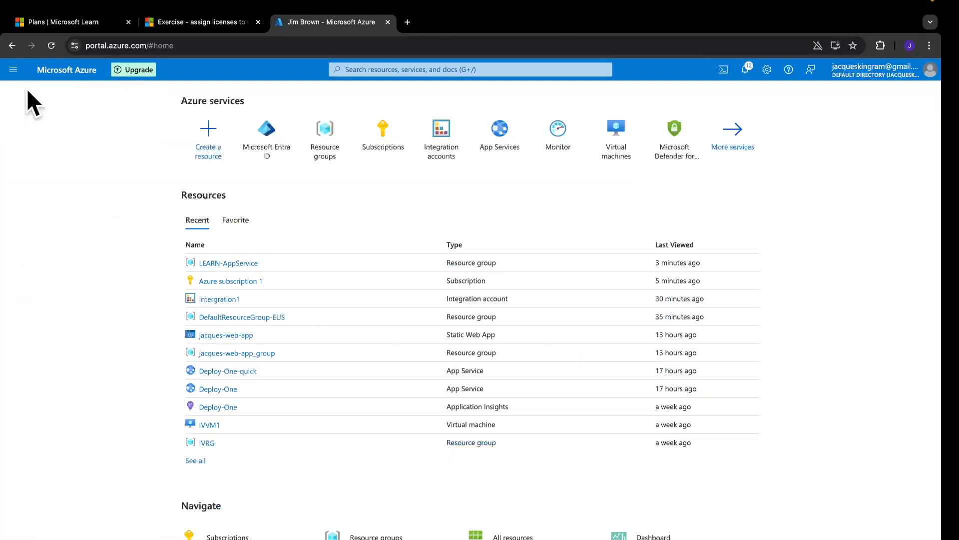
click(266, 133)
click(66, 231)
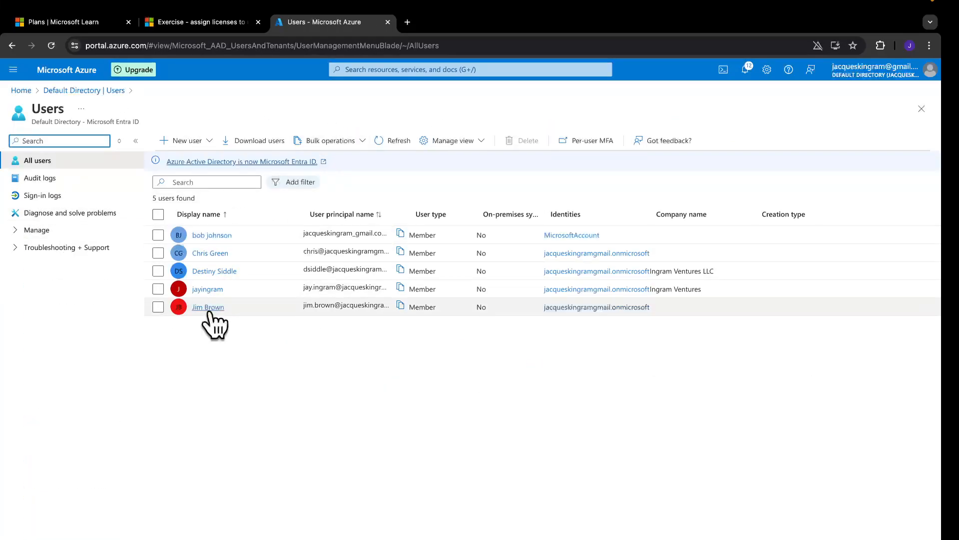
click(208, 307)
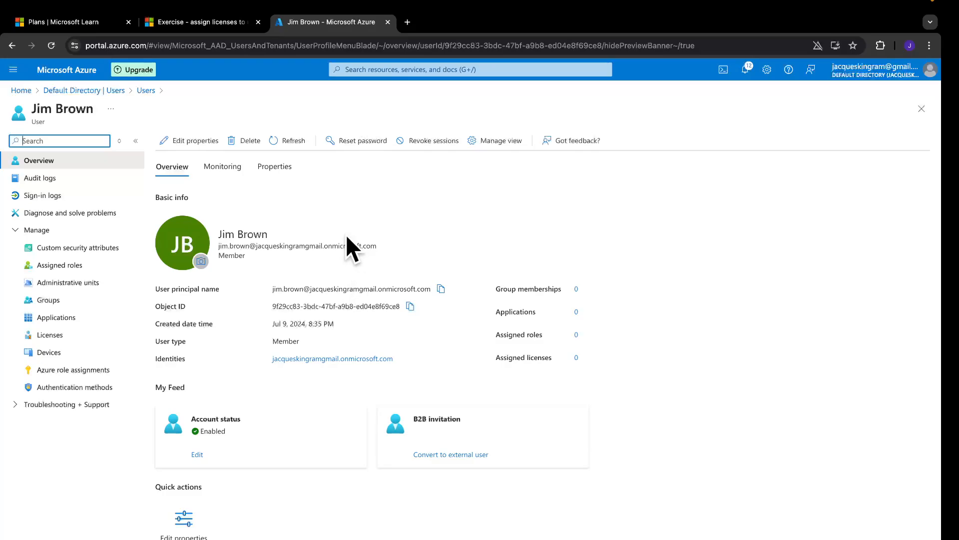
click(85, 270)
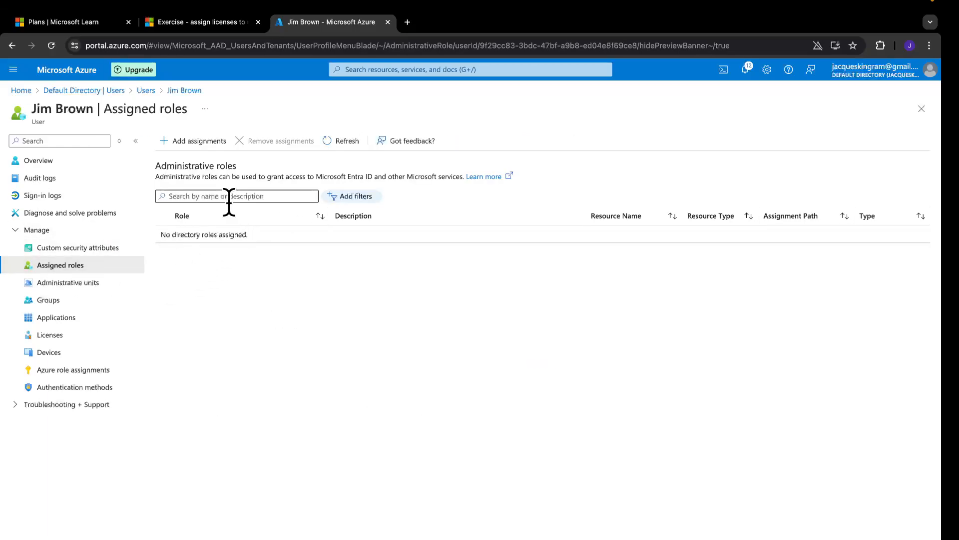
Assign the Helpdesk Administrator directory role to the support user, searching 'he'
click(196, 144)
click(584, 182)
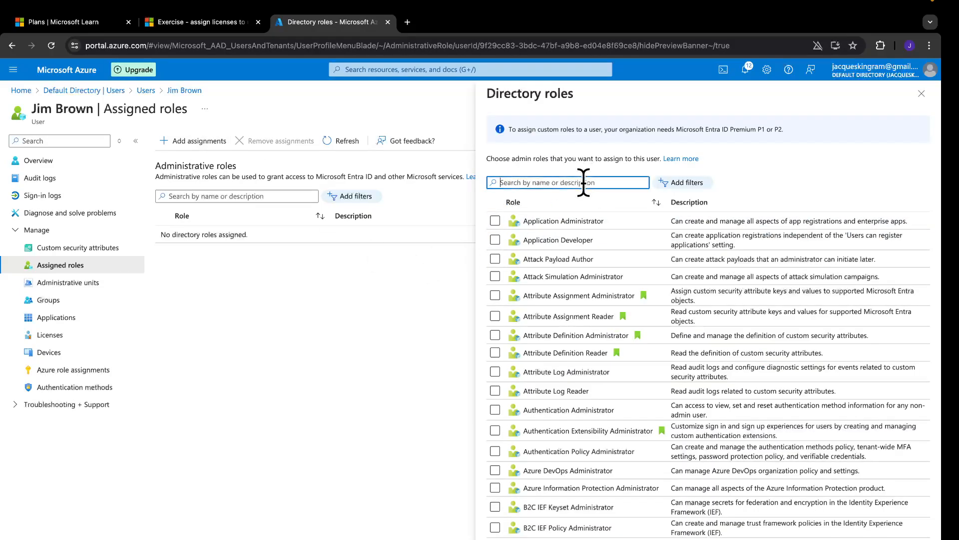
text(help)
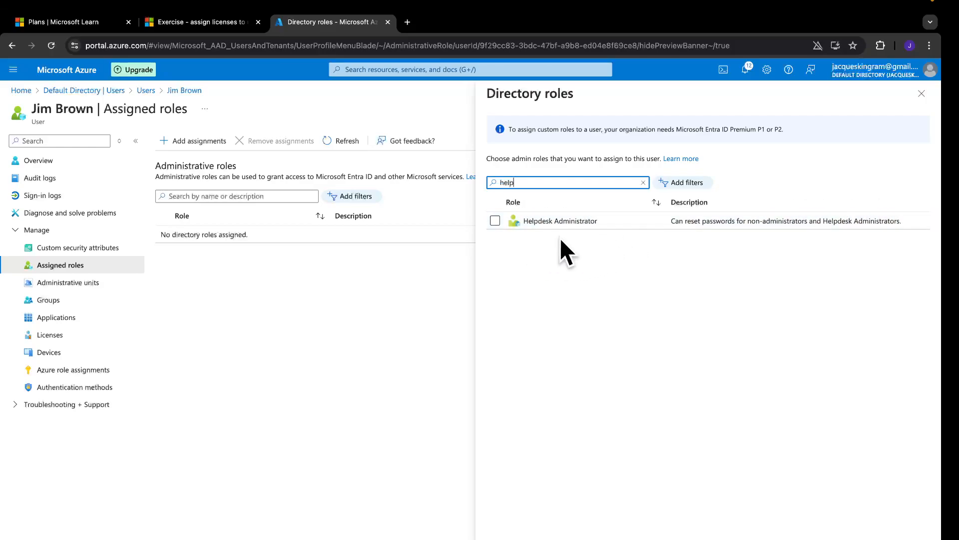
click(495, 221)
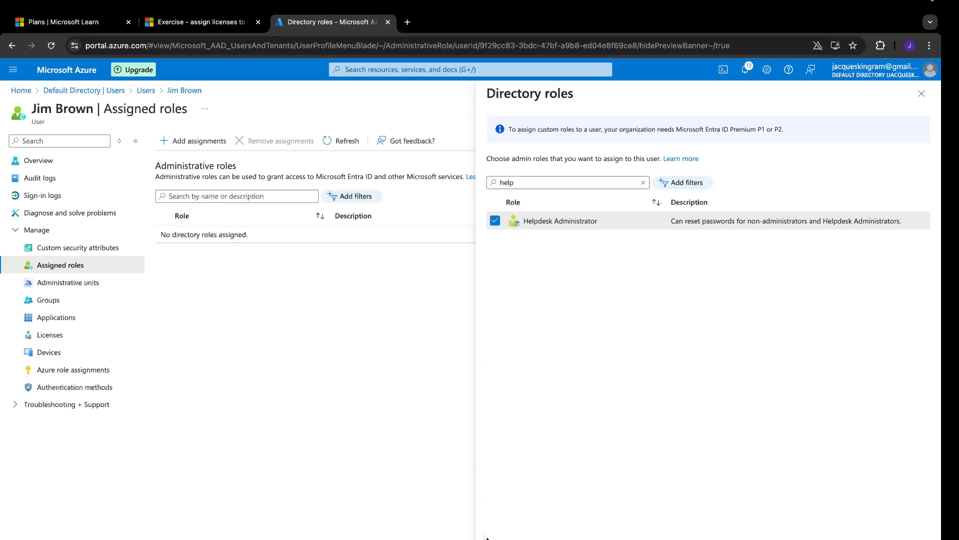
click(502, 539)
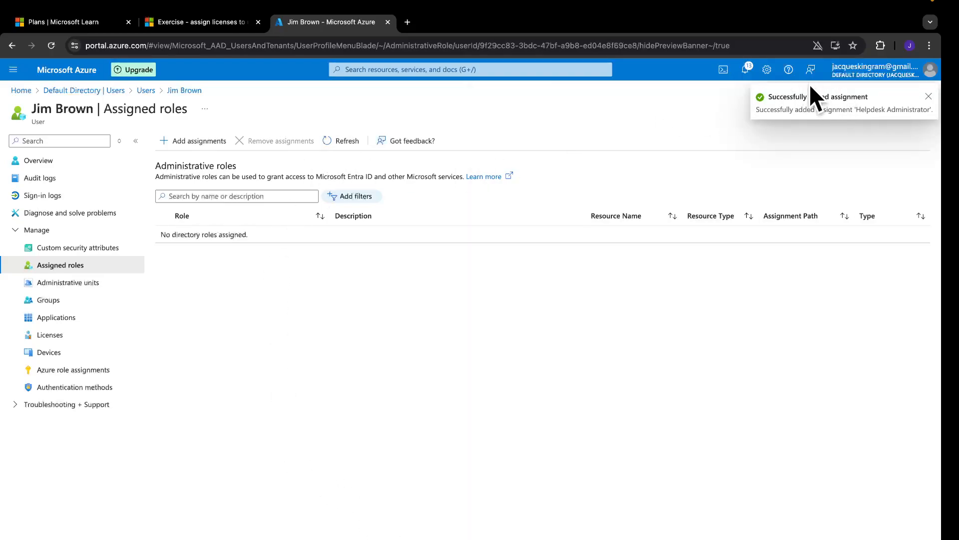
Refresh the Assigned roles list until Helpdesk Administrator appears
click(350, 142)
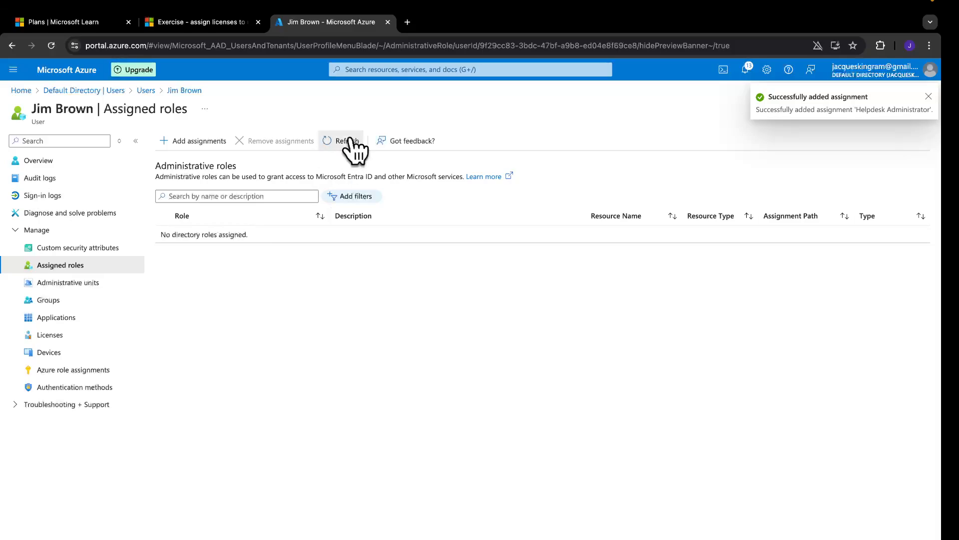
click(350, 141)
click(346, 141)
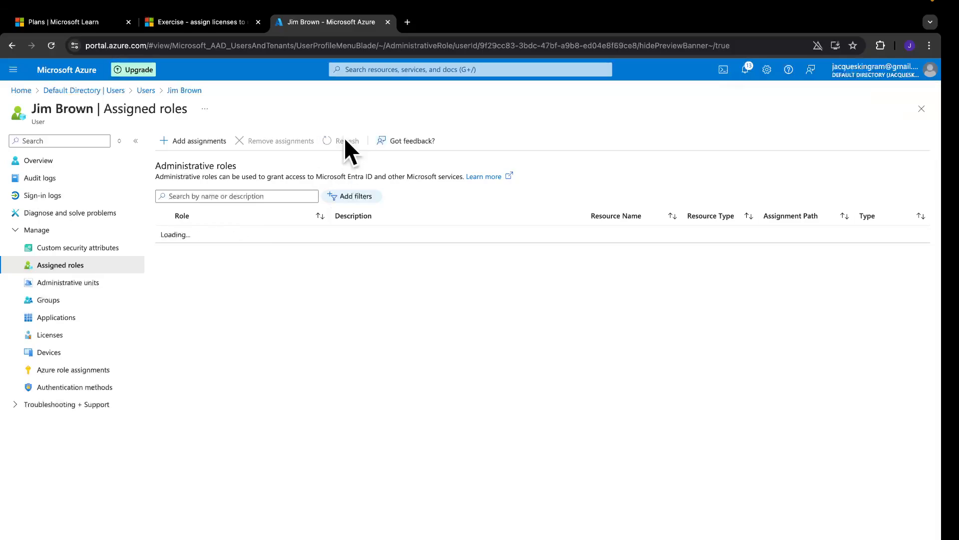
click(344, 140)
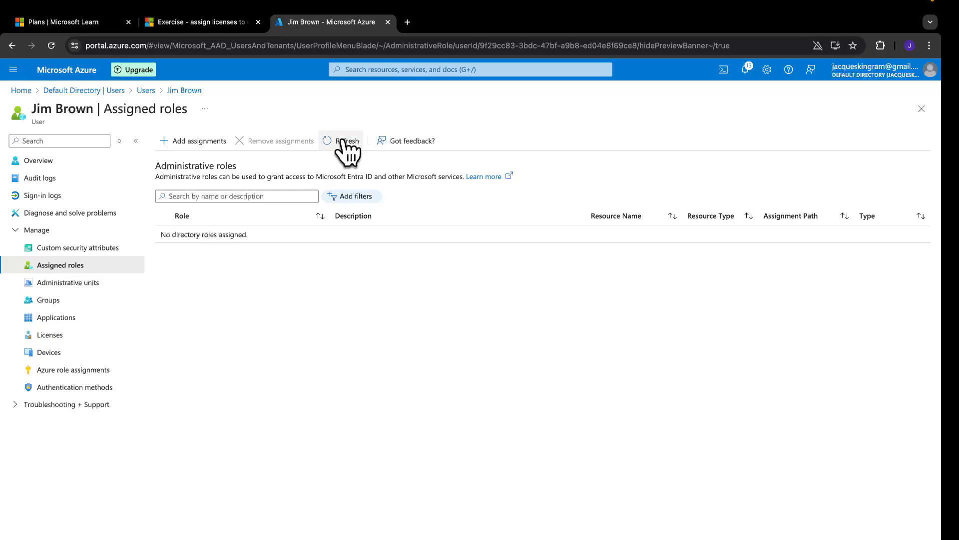
click(344, 140)
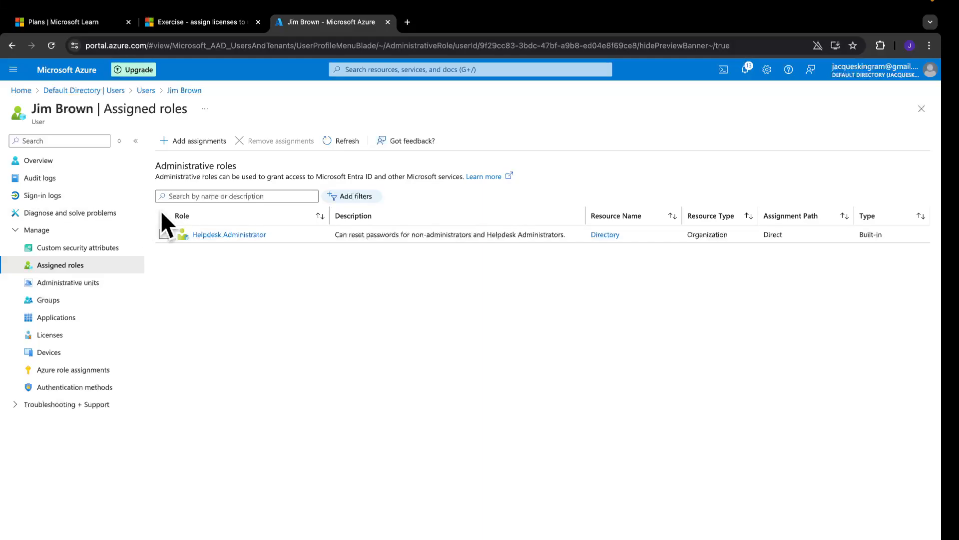
key(ctrl+Left)
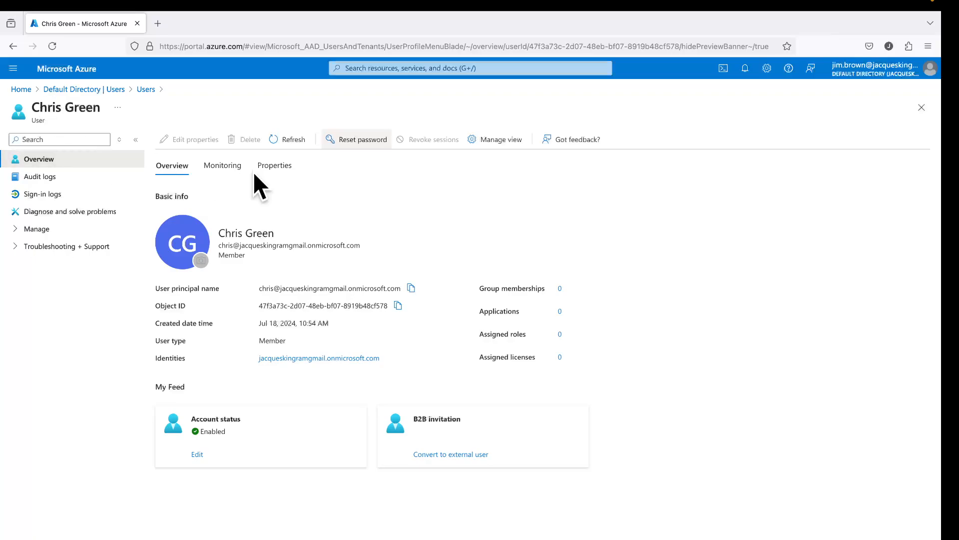
Attempt the user's password reset twice; it is refused for insufficient privilege
click(358, 143)
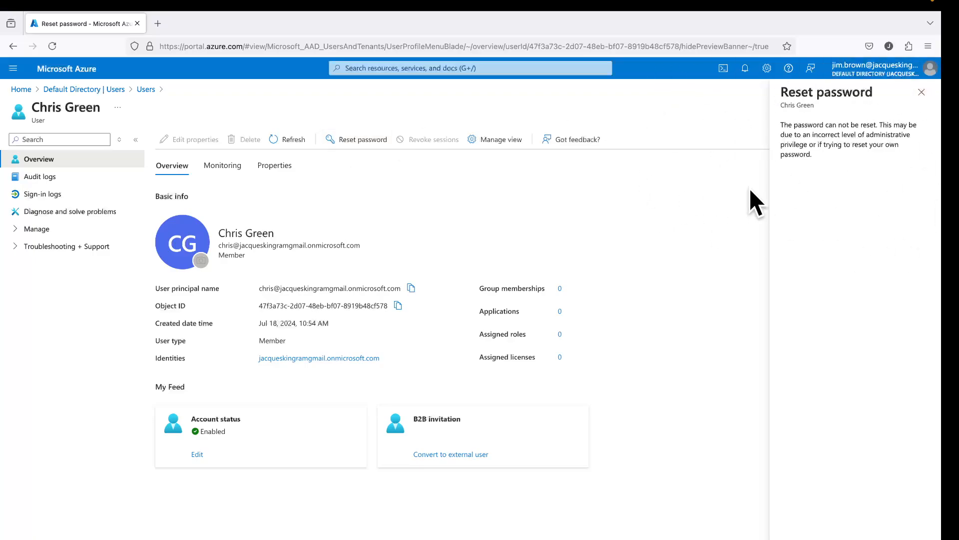
click(921, 94)
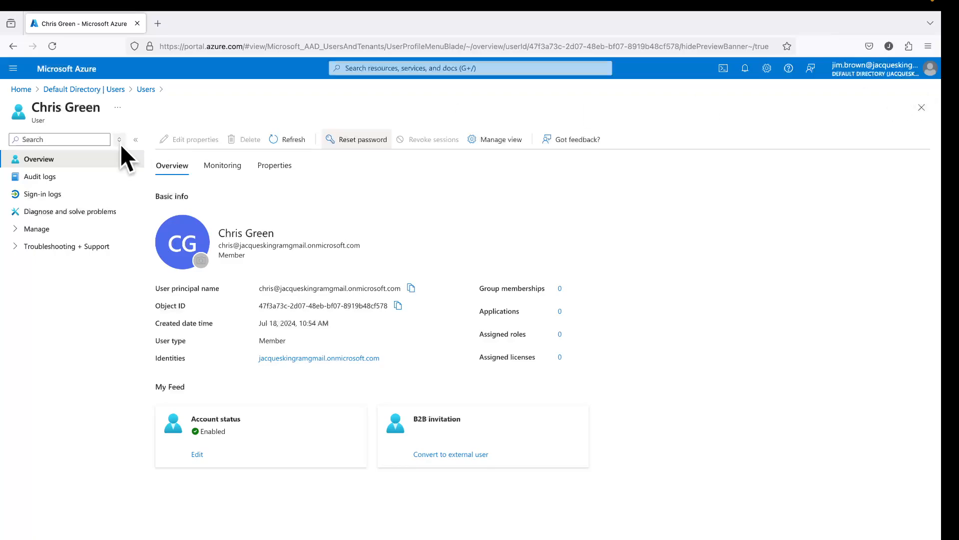
click(331, 145)
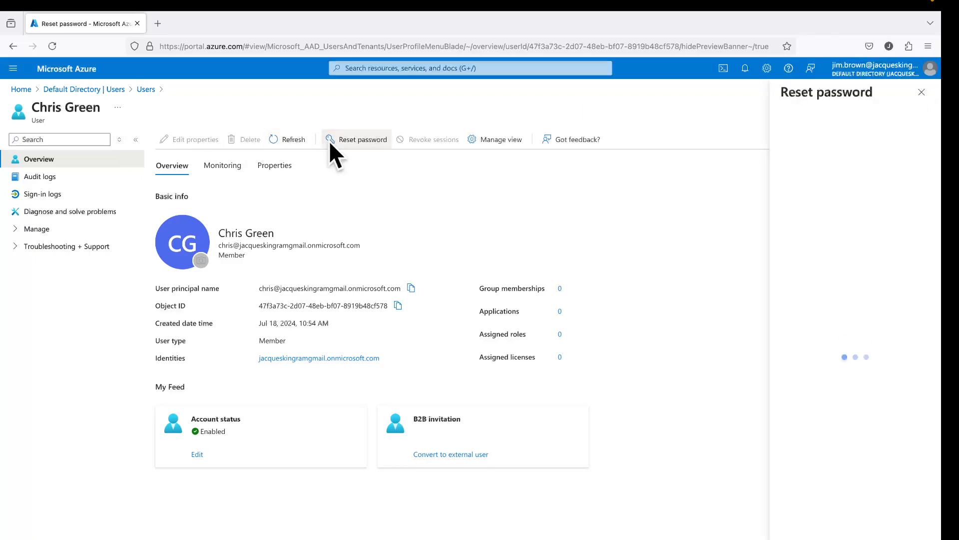
click(921, 93)
Refresh the user's profile, retry the still-refused reset, and bring up the signed-in account's options
click(284, 141)
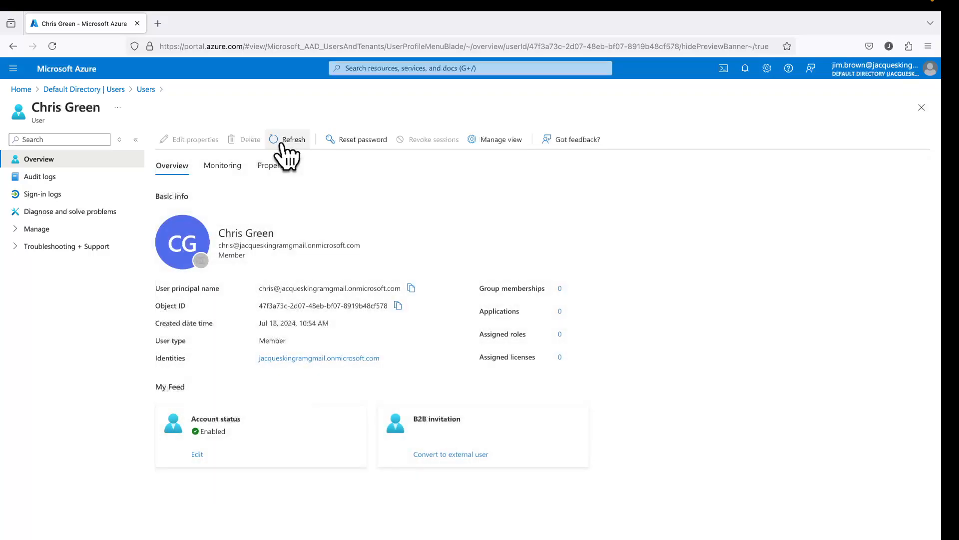
click(361, 139)
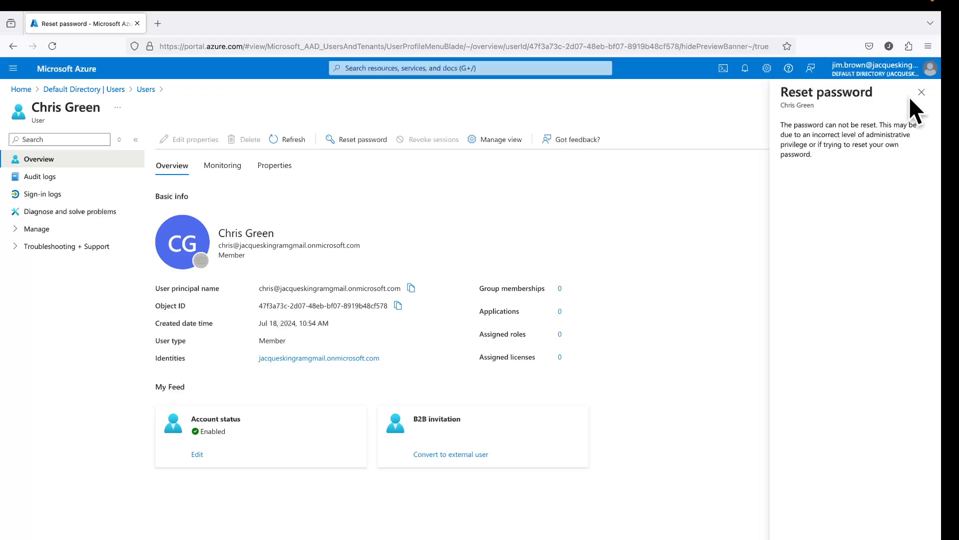
click(922, 92)
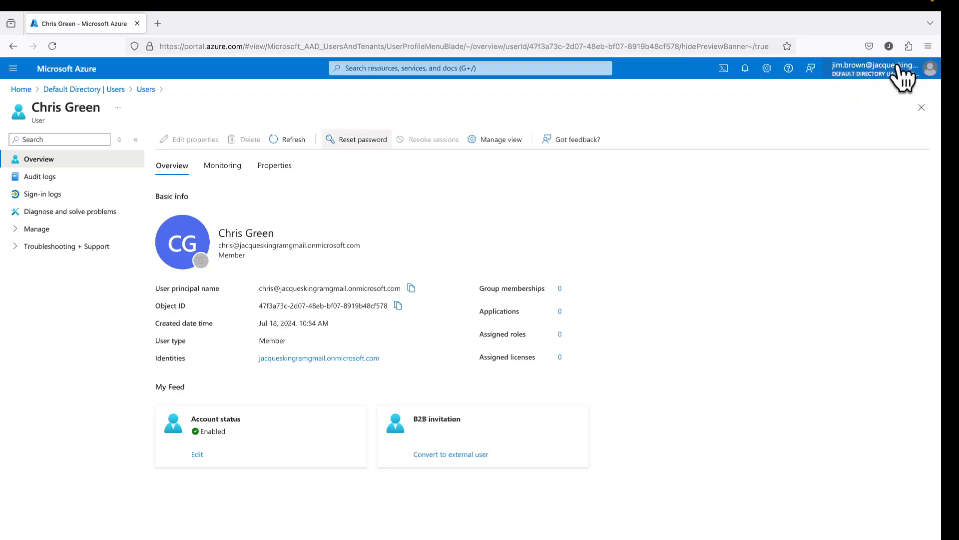
click(899, 72)
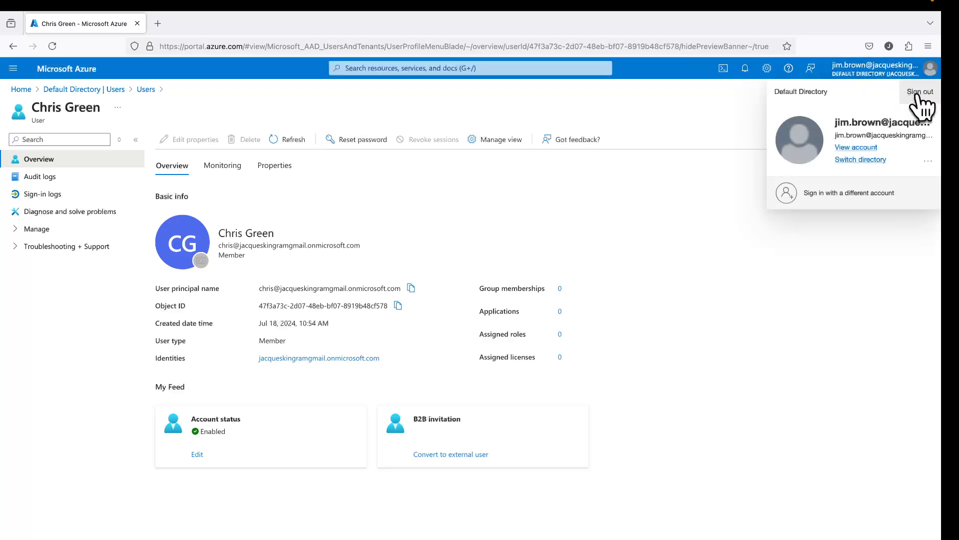
Sign out and sign back in as the helpdesk account, declining to save the password or stay signed in
click(919, 92)
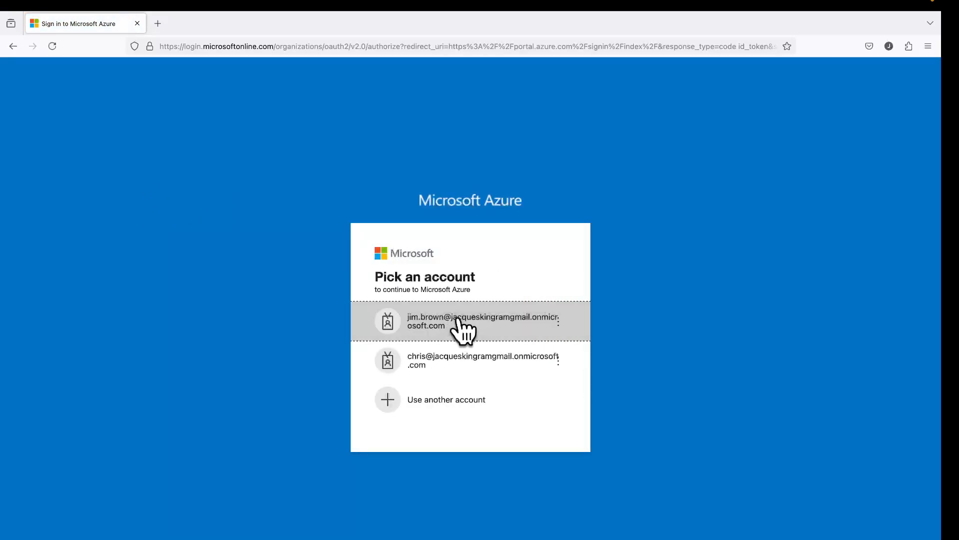
click(459, 327)
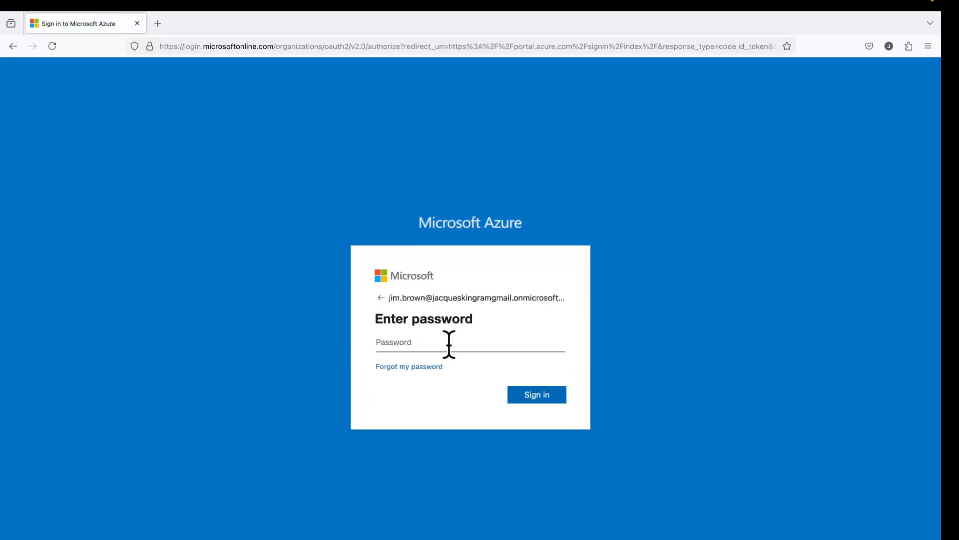
text(•••)
key(BackSpace)
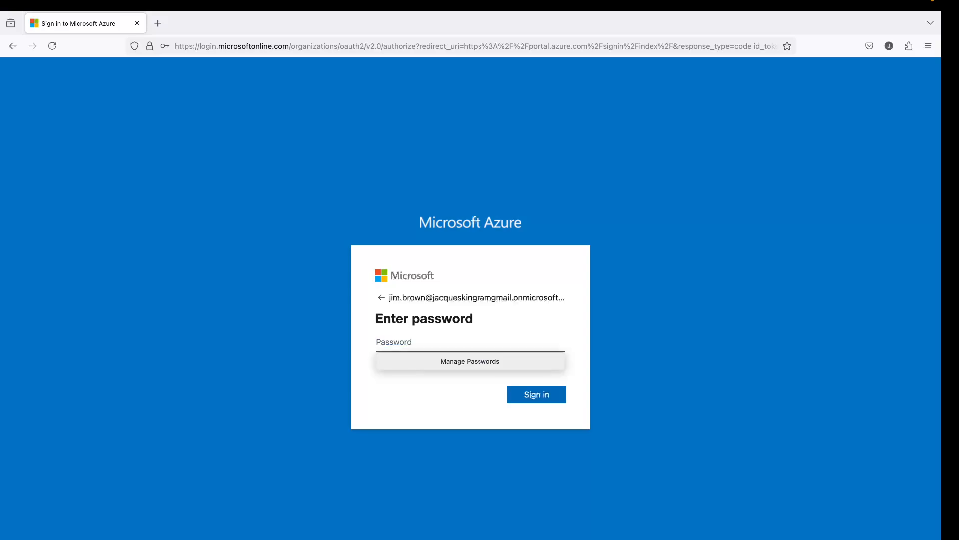
text(••)
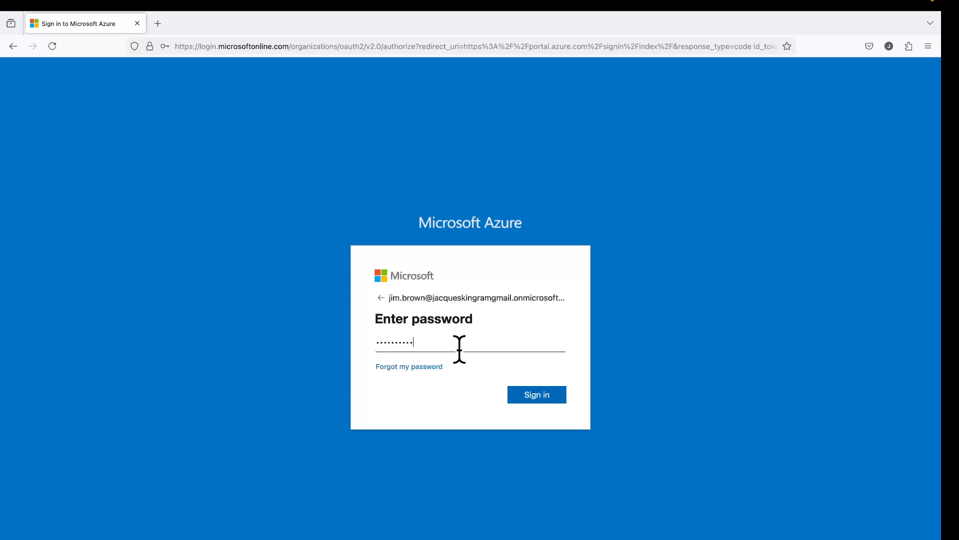
text(••••••••)
click(539, 397)
click(296, 180)
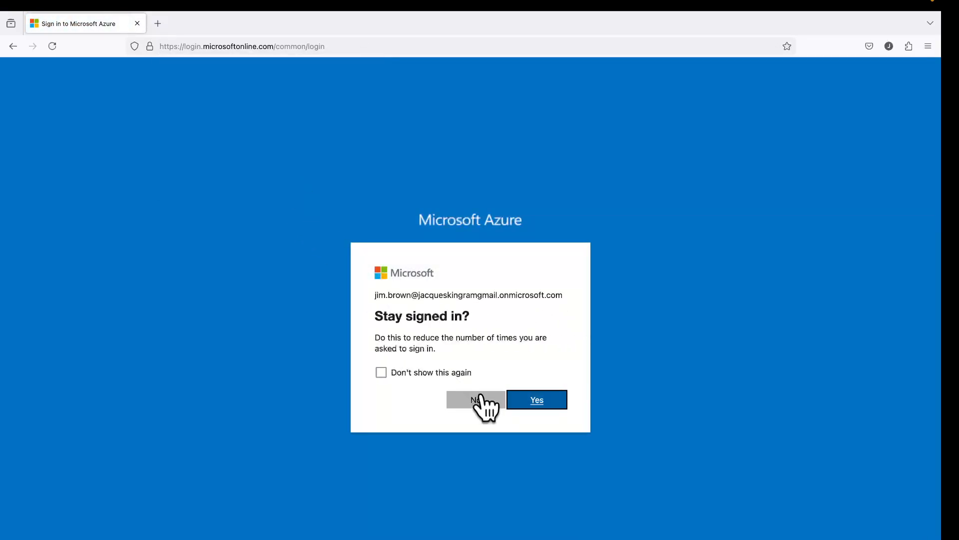
click(494, 400)
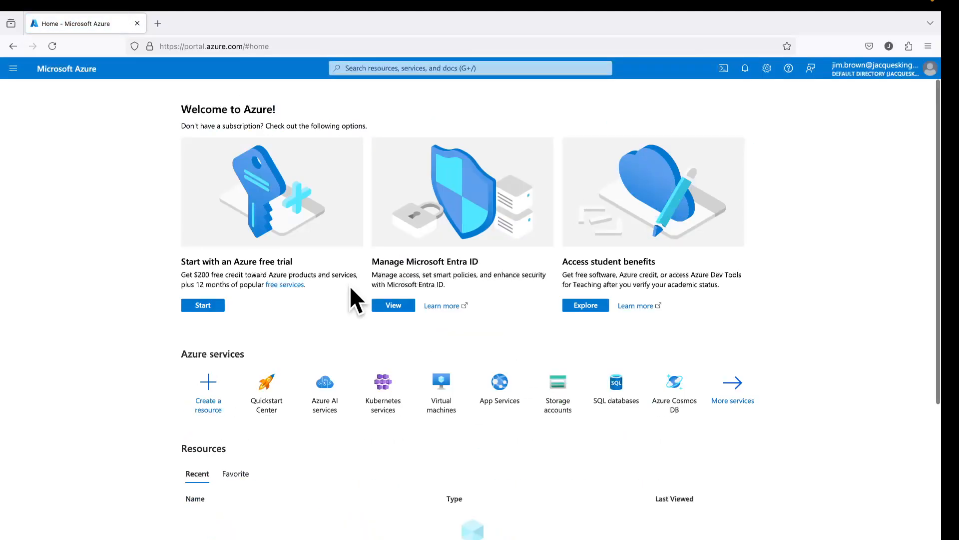
In Entra ID Users, select the new hire and start Reset password, now offering a temporary password
click(384, 306)
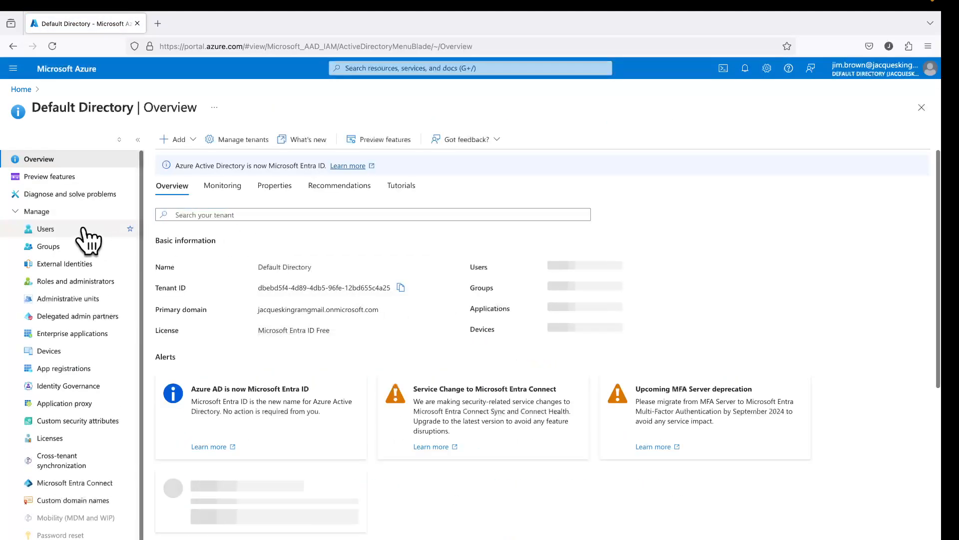
click(84, 231)
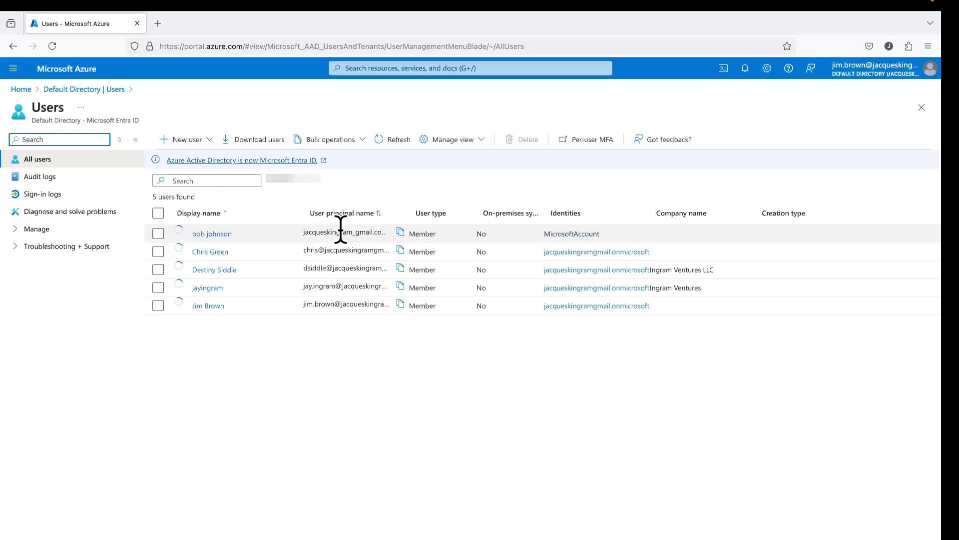
click(215, 253)
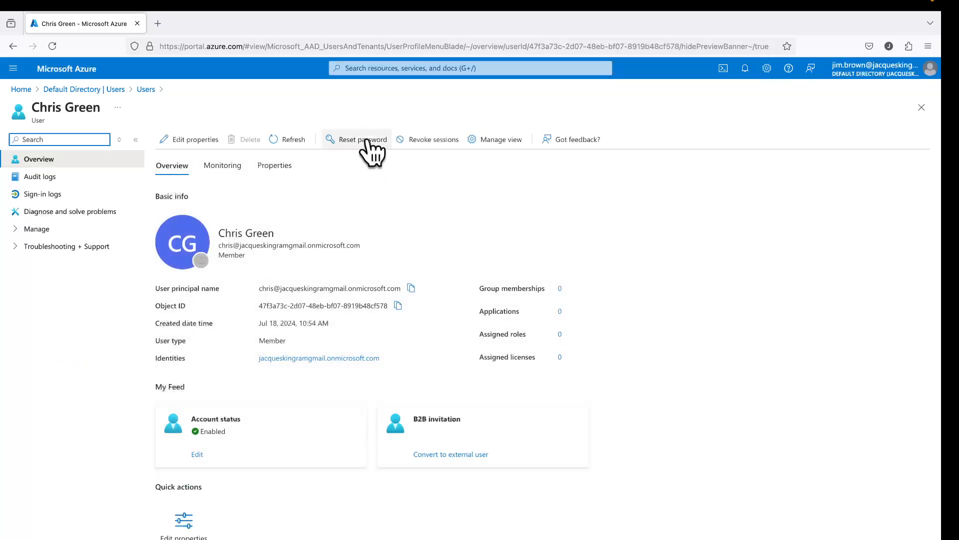
click(370, 149)
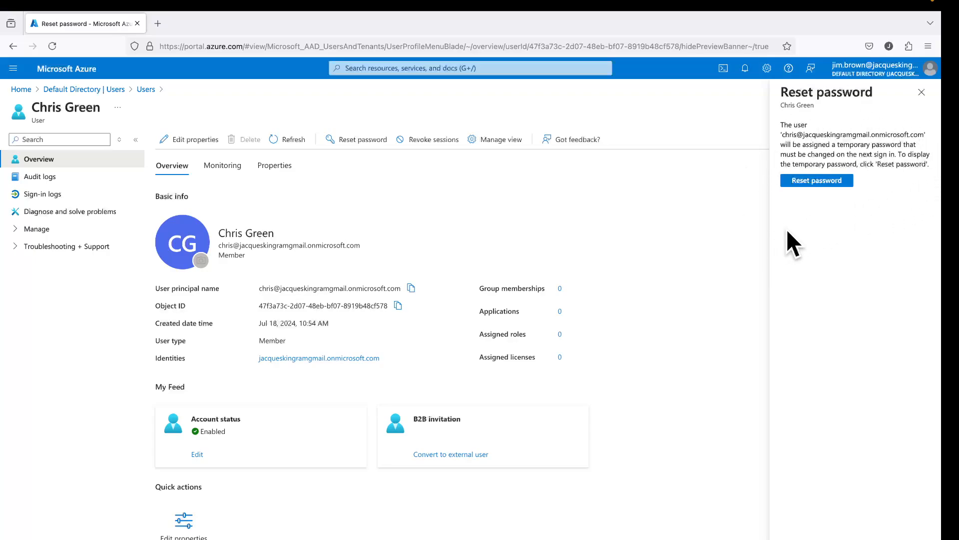
Add RESOLVED on a new line at the end of the ticket 133456 note, then minimize Notes
key(ctrl+Left)
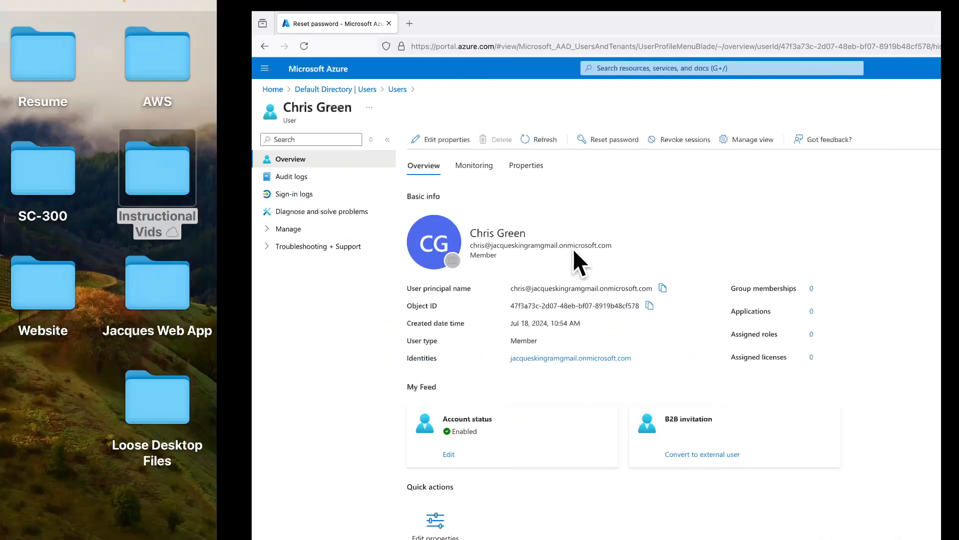
click(475, 283)
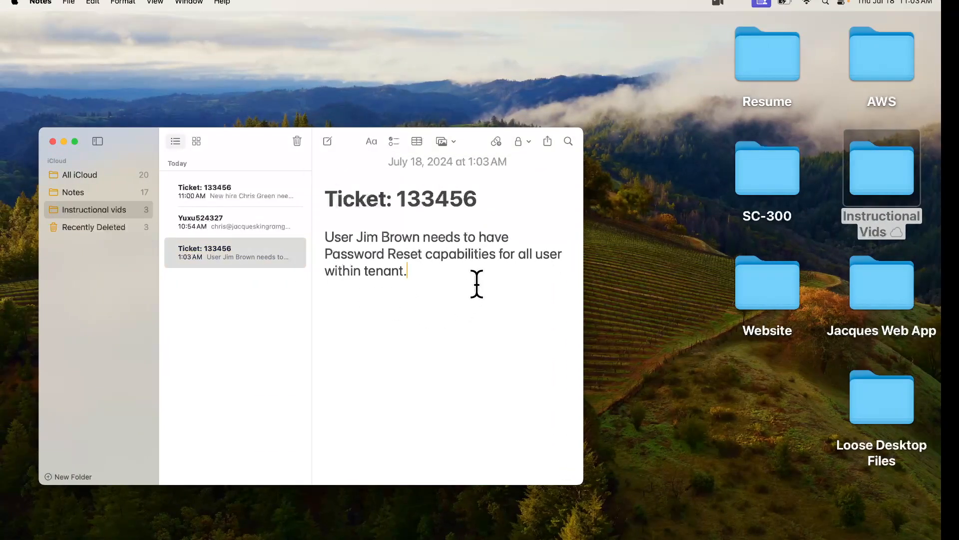
key(Return)
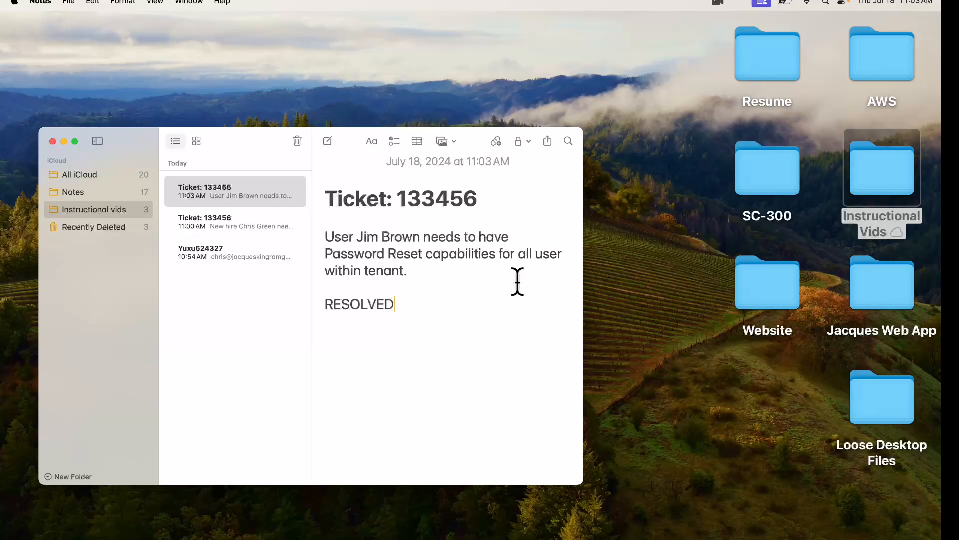
click(63, 142)
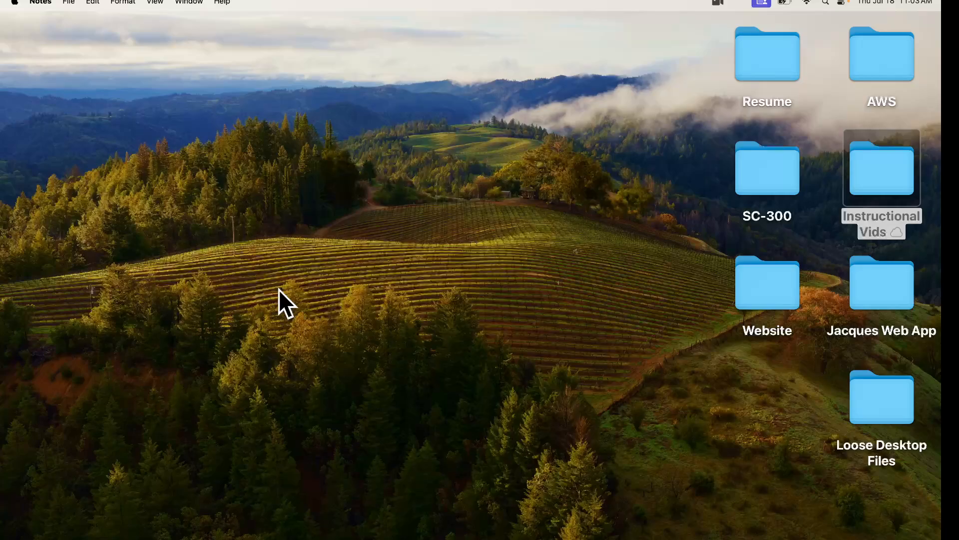